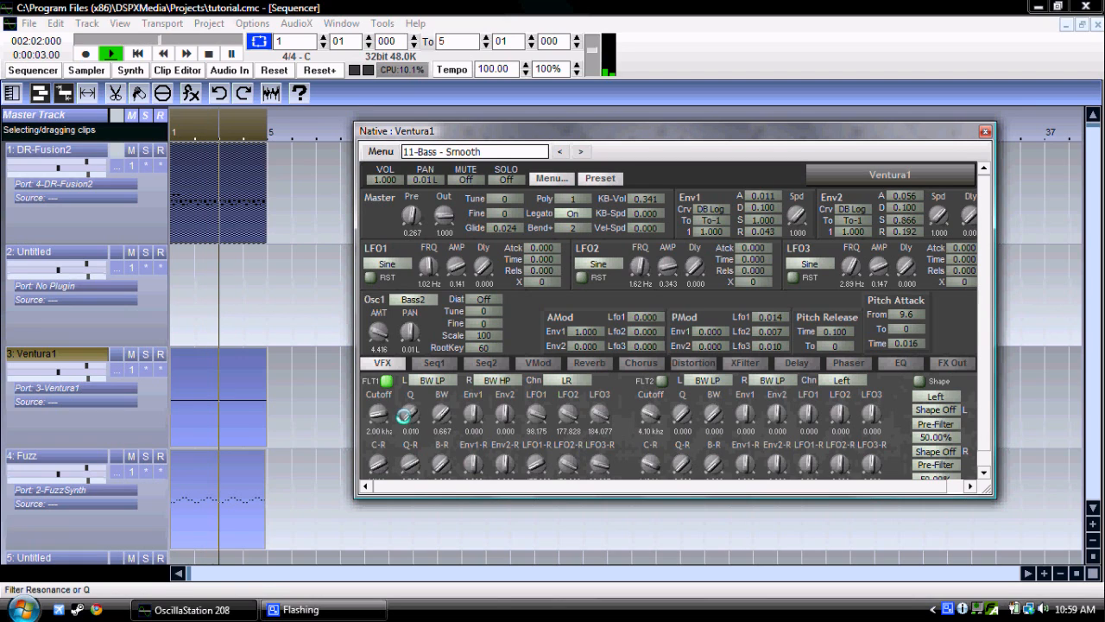
Step: Enable filter 2 and voice shaping on the Ventura1 synth, and set filter 2's cutoff to about 0.46 kHz
{"action": "left_click_drag", "start_coordinate": [650, 414], "coordinate": [644, 417]}
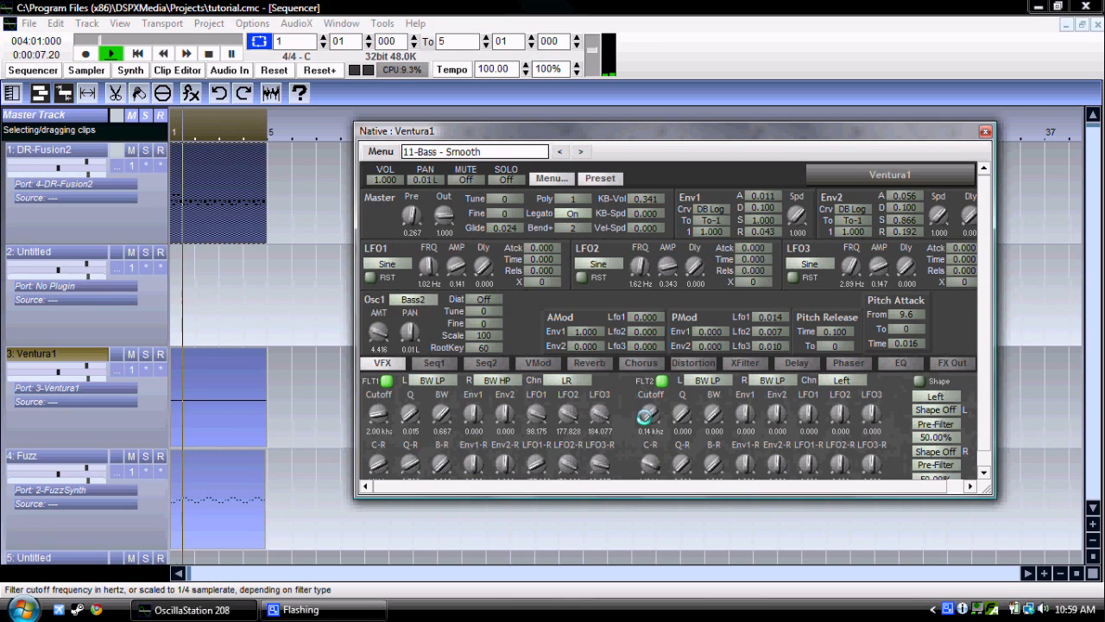
{"action": "left_click_drag", "start_coordinate": [645, 416], "coordinate": [645, 413]}
{"action": "left_click", "coordinate": [926, 385]}
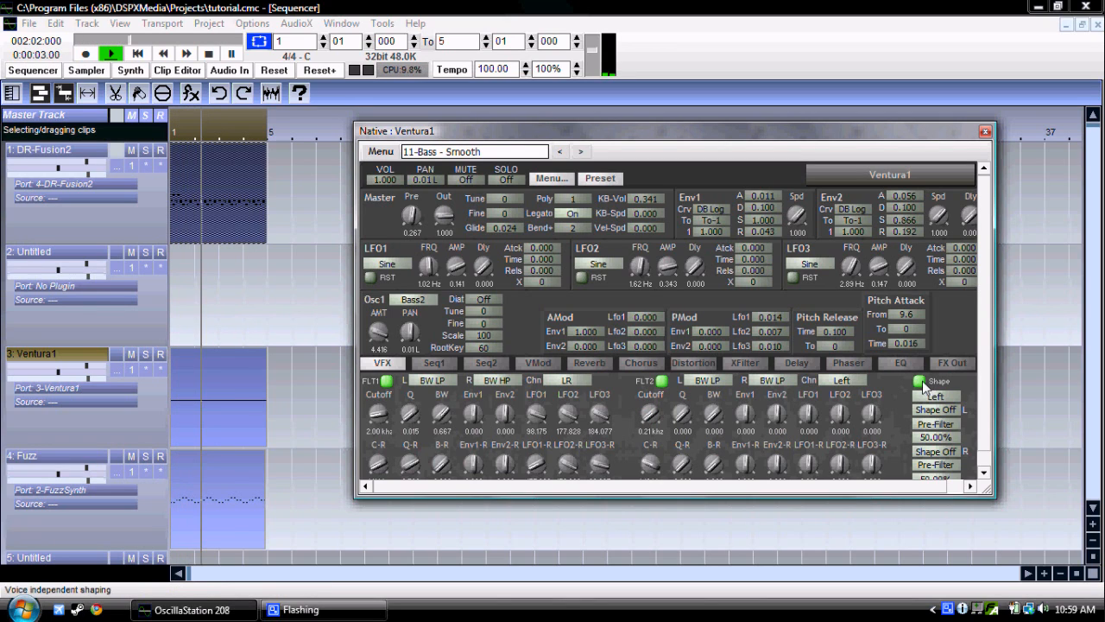
{"action": "left_click_drag", "start_coordinate": [650, 415], "coordinate": [654, 416]}
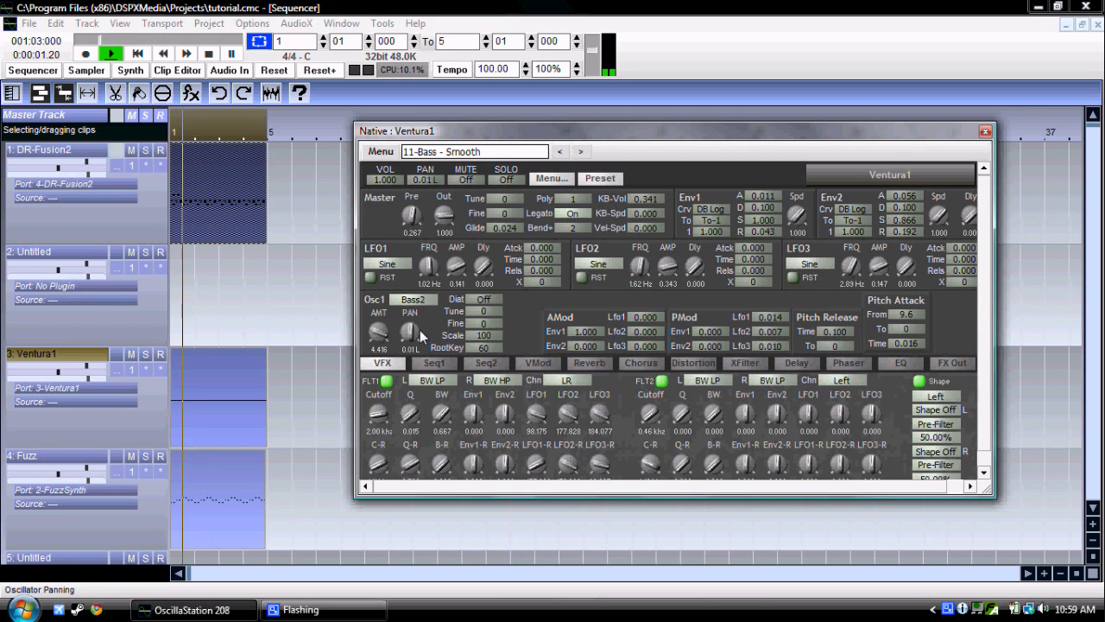
Step: Set Ventura1's oscillator 1 pan to -0.10 L, and close the synth's editor with playback stopped
{"action": "left_click_drag", "start_coordinate": [401, 330], "coordinate": [402, 333]}
{"action": "key", "text": "space"}
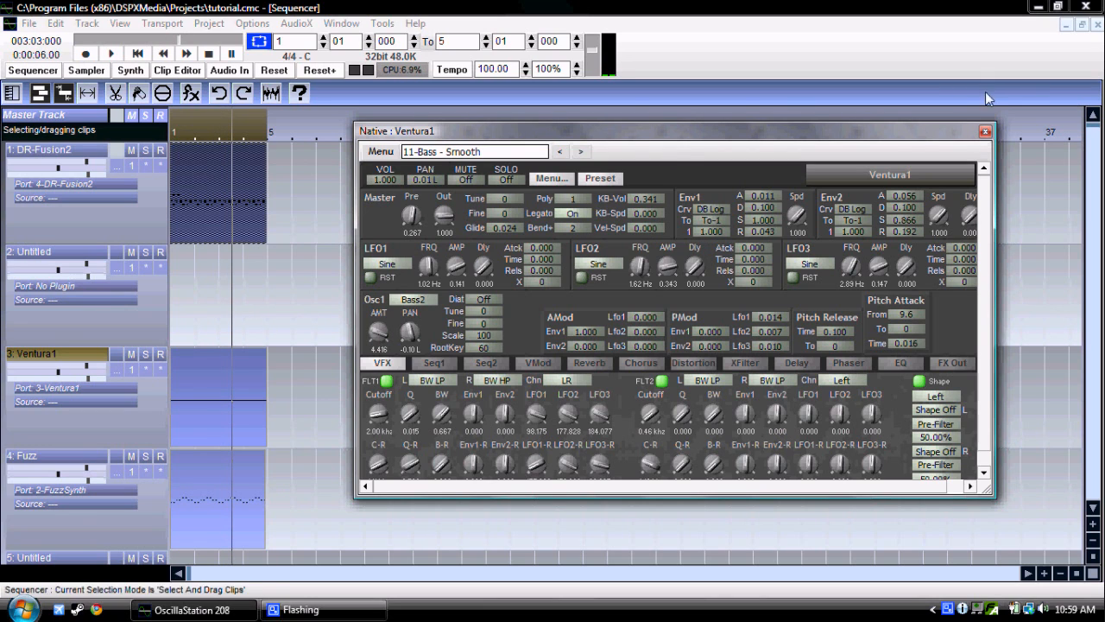
{"action": "left_click", "coordinate": [986, 131]}
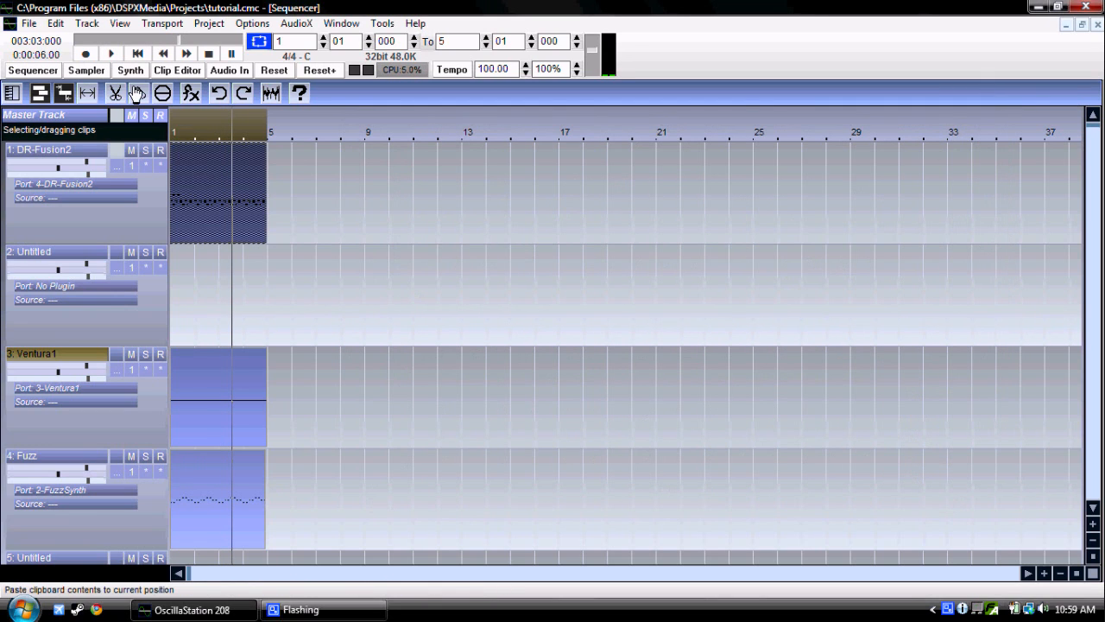
Step: Save the project and play the arrangement from the beginning to about bar 2
{"action": "key", "text": "ctrl+s"}
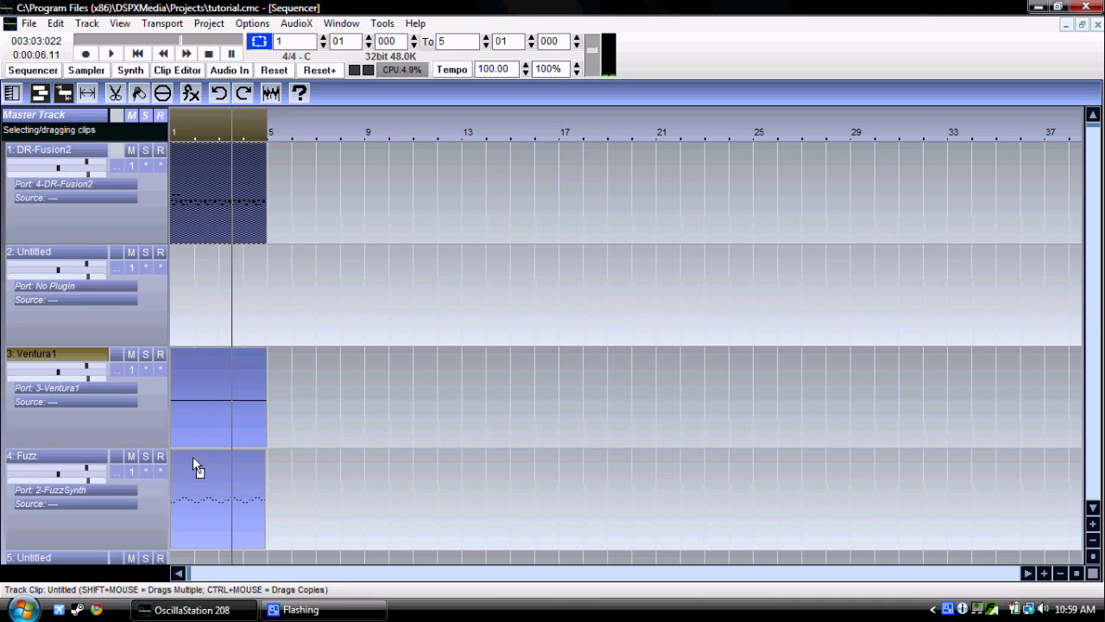
{"action": "left_click", "coordinate": [141, 56]}
{"action": "left_click", "coordinate": [111, 53]}
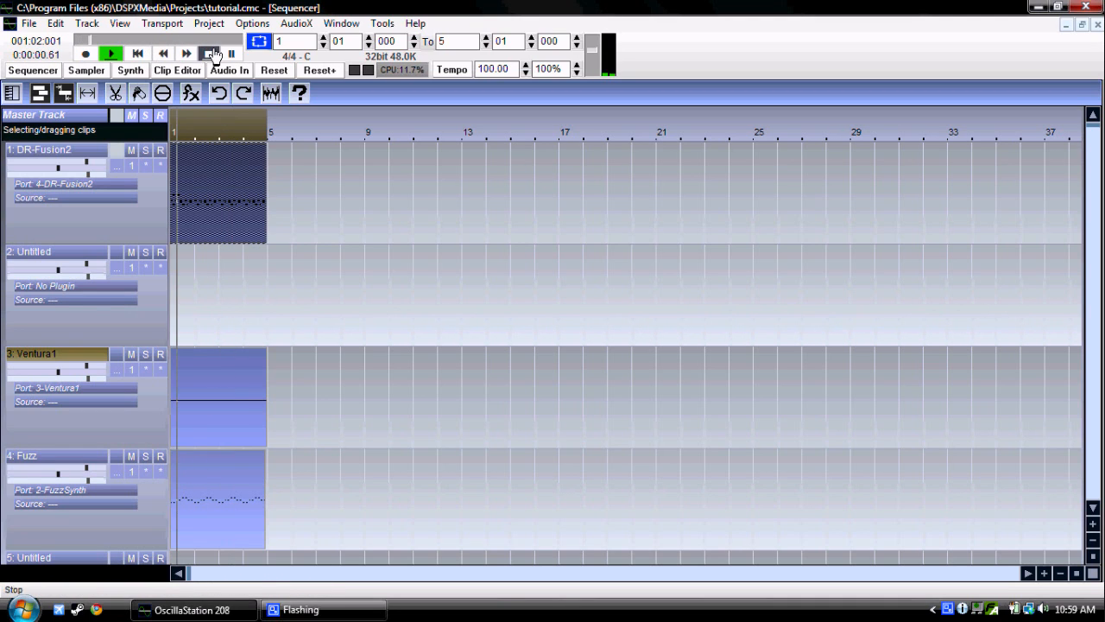
{"action": "left_click", "coordinate": [212, 54]}
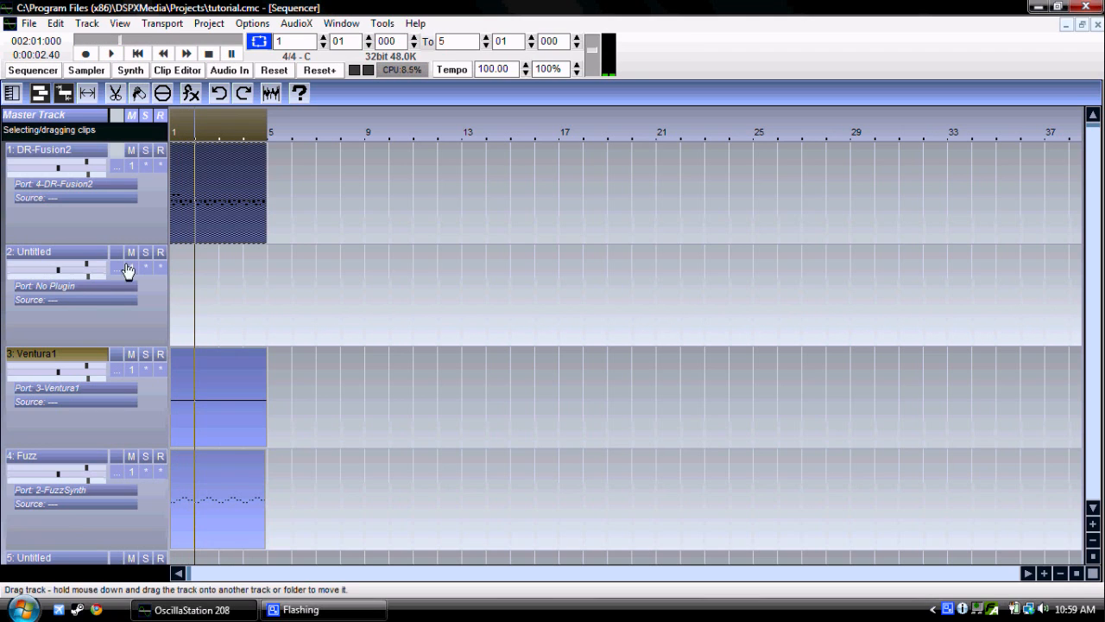
Step: Pan the Fuzz track right, Ventura1 slightly left and DR-Fusion2 slightly right, lowering Fuzz's velocity scale a little
{"action": "left_click_drag", "start_coordinate": [60, 376], "coordinate": [61, 377]}
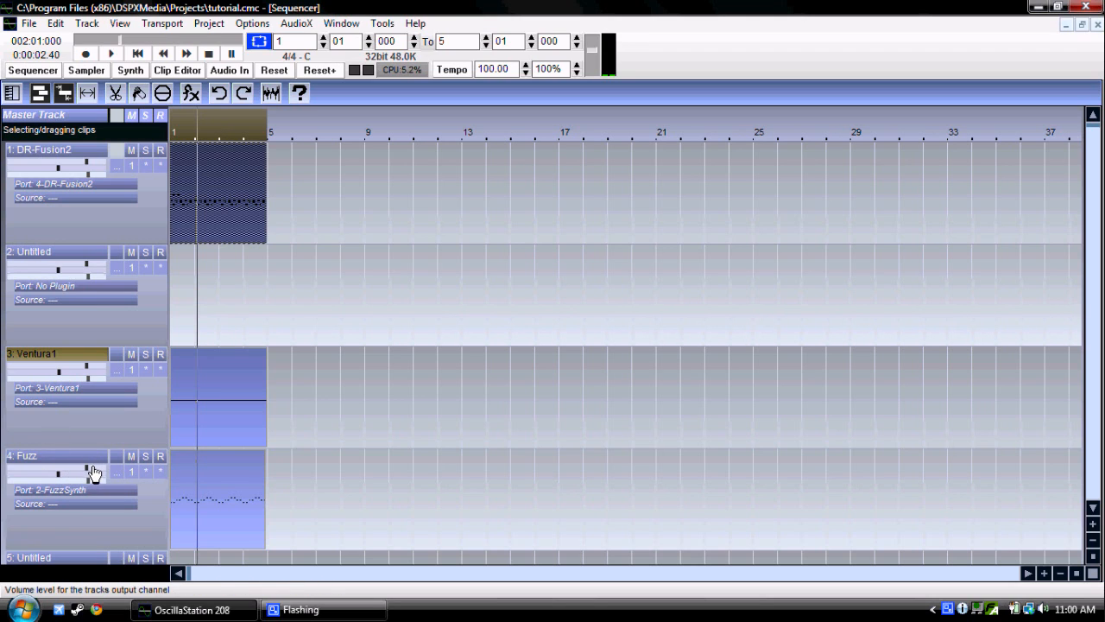
{"action": "mouse_move", "coordinate": [90, 466]}
{"action": "left_mouse_down"}
{"action": "mouse_move", "coordinate": [79, 469]}
{"action": "mouse_move", "coordinate": [89, 474]}
{"action": "left_mouse_up"}
{"action": "left_click_drag", "start_coordinate": [88, 481], "coordinate": [86, 481]}
{"action": "left_click", "coordinate": [57, 474]}
{"action": "left_click_drag", "start_coordinate": [58, 474], "coordinate": [72, 479]}
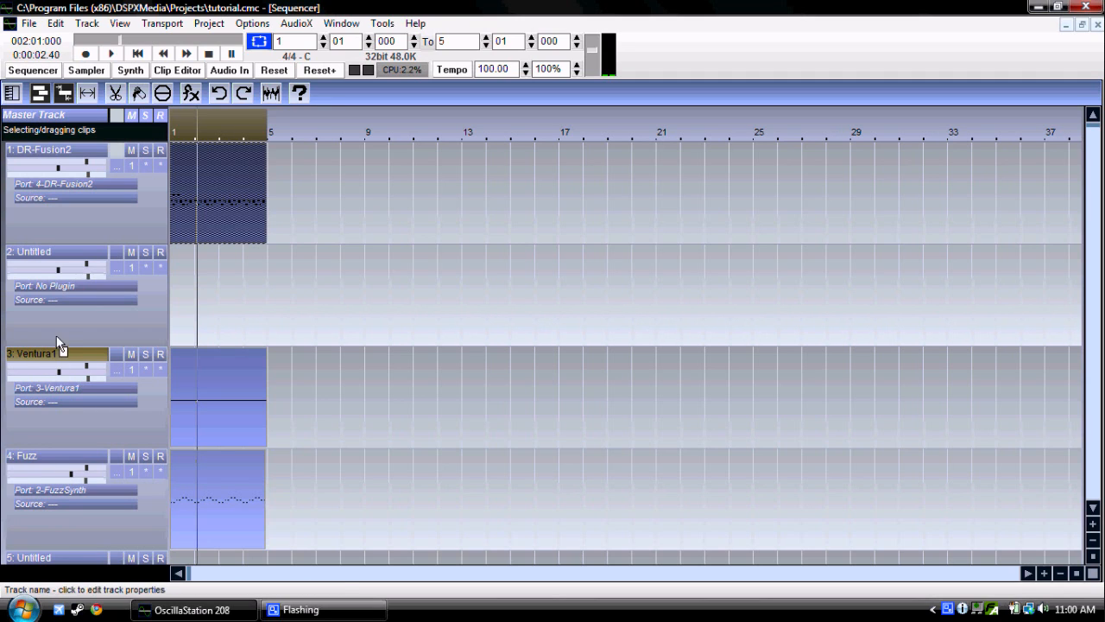
{"action": "left_click_drag", "start_coordinate": [60, 374], "coordinate": [55, 374]}
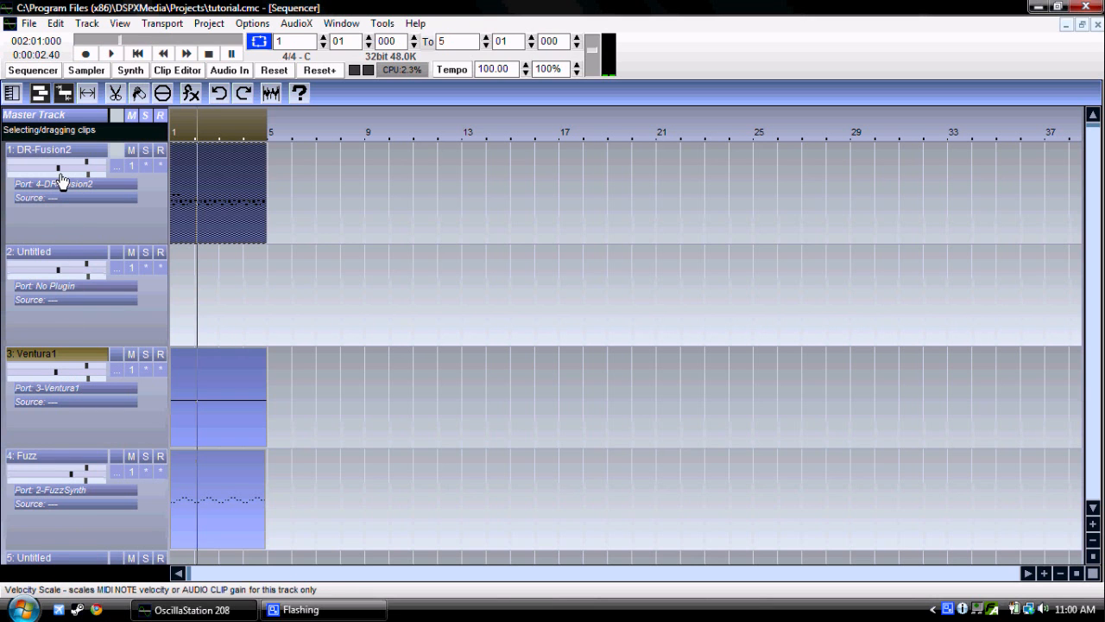
{"action": "left_click_drag", "start_coordinate": [57, 167], "coordinate": [64, 167]}
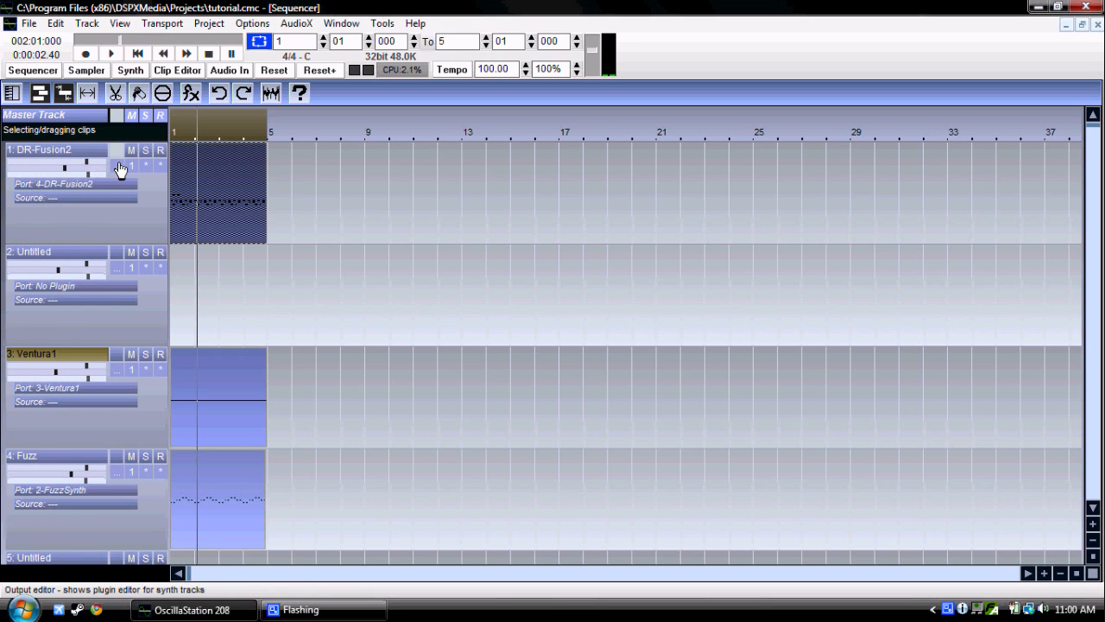
Step: Open the DR-Fusion2 track's plugin editor to view its drum controls, and close it
{"action": "left_click", "coordinate": [116, 166]}
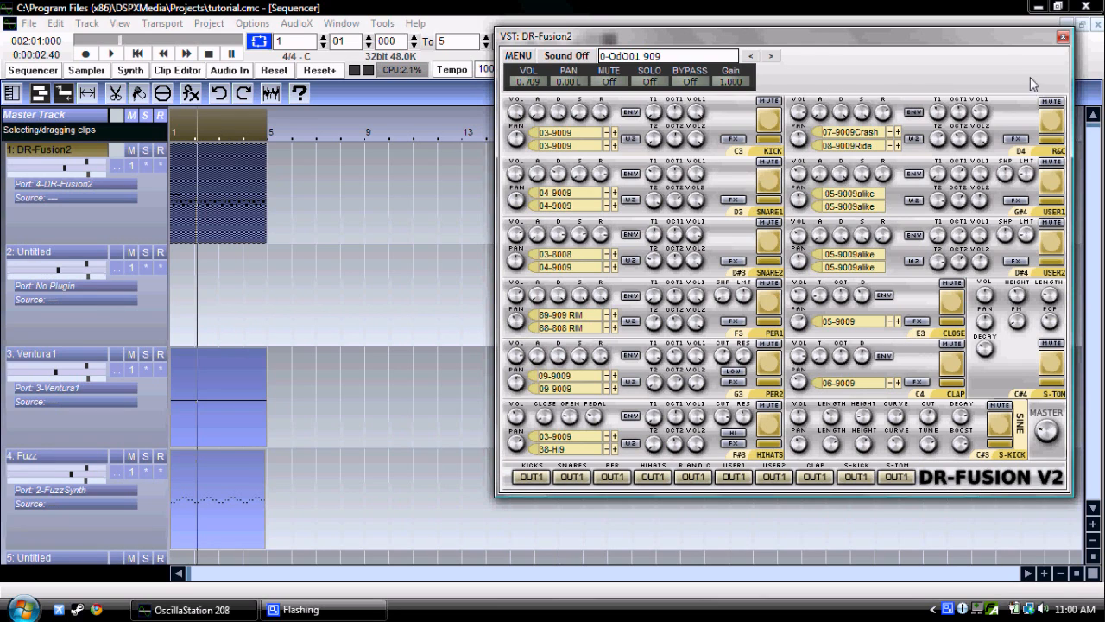
{"action": "left_click", "coordinate": [1063, 36]}
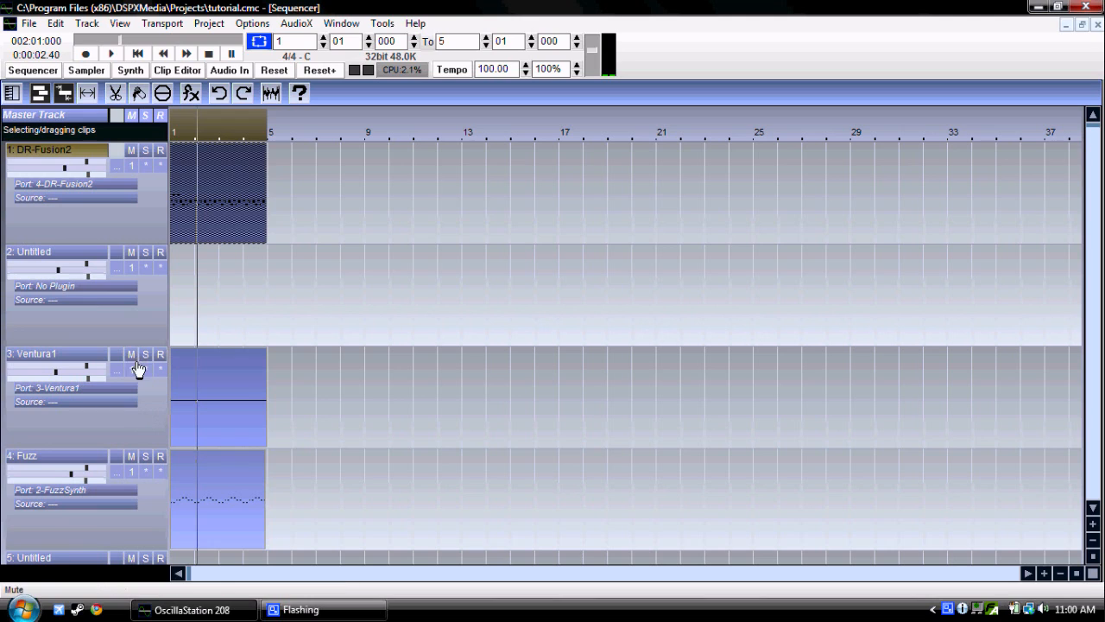
Step: Try soloing DR-Fusion2 and Ventura1 during playback, clear both solos, and switch DR-Fusion2's mute on and off
{"action": "left_click", "coordinate": [146, 151]}
{"action": "left_click", "coordinate": [137, 54]}
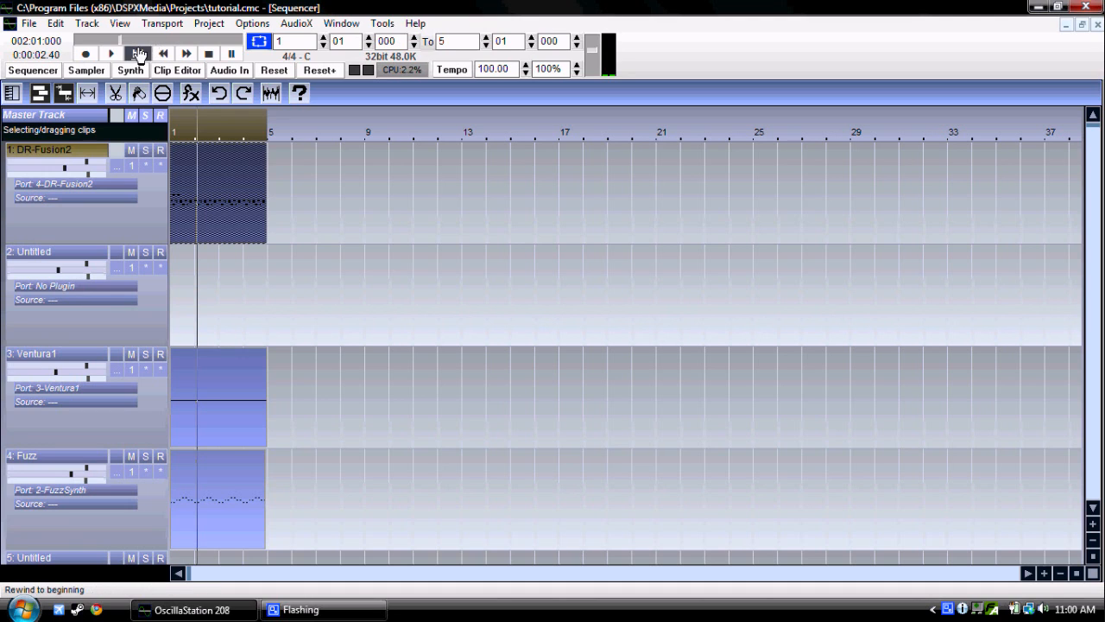
{"action": "left_click", "coordinate": [146, 152]}
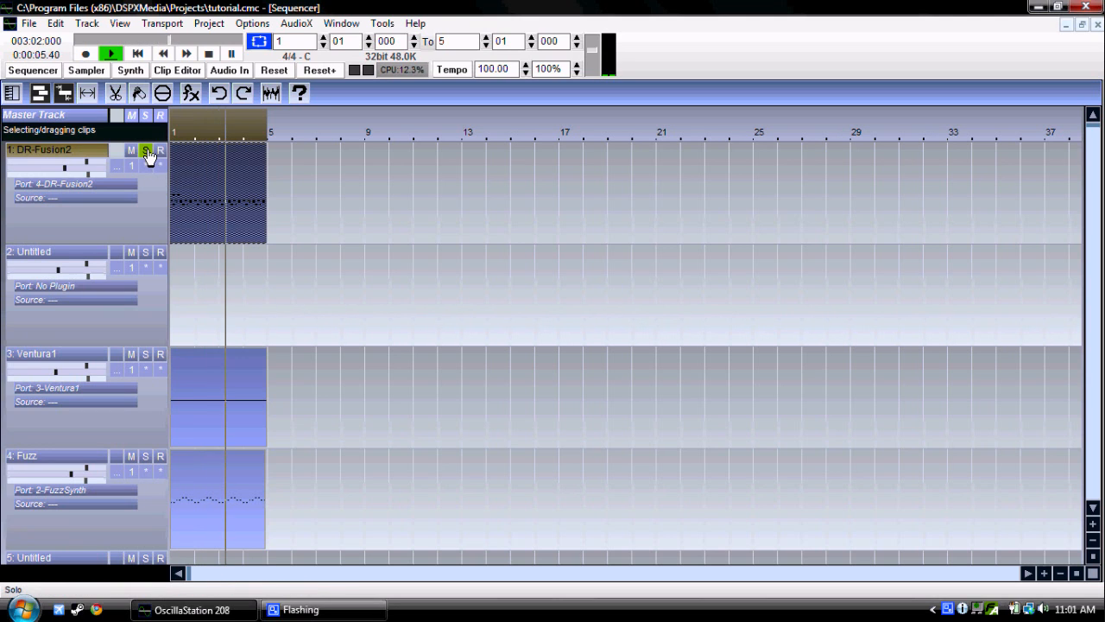
{"action": "left_click", "coordinate": [146, 355]}
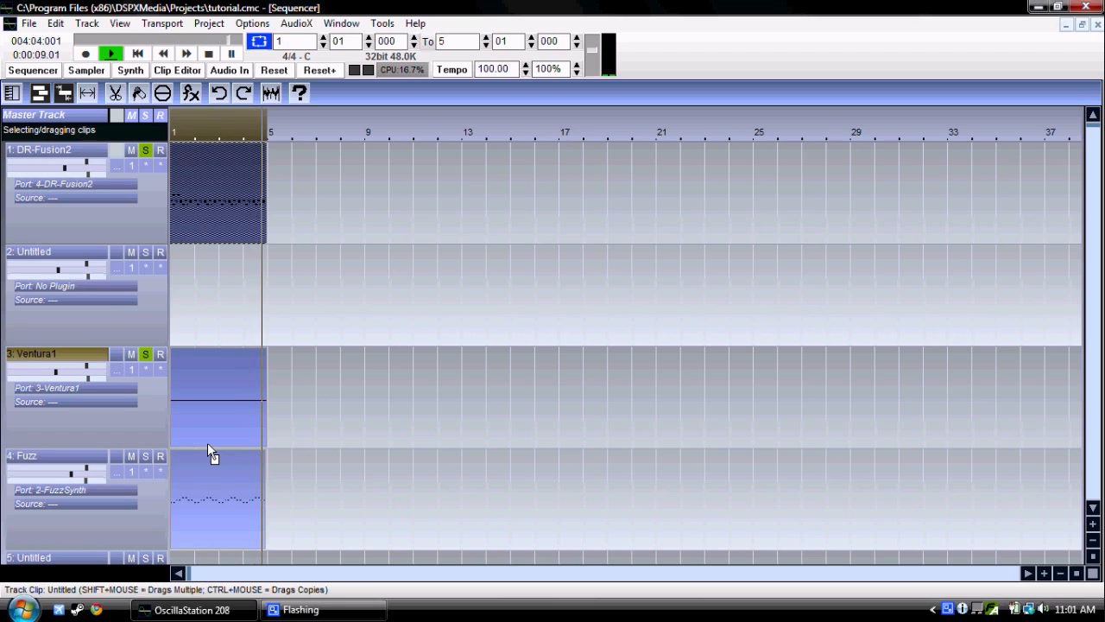
{"action": "left_click", "coordinate": [148, 358]}
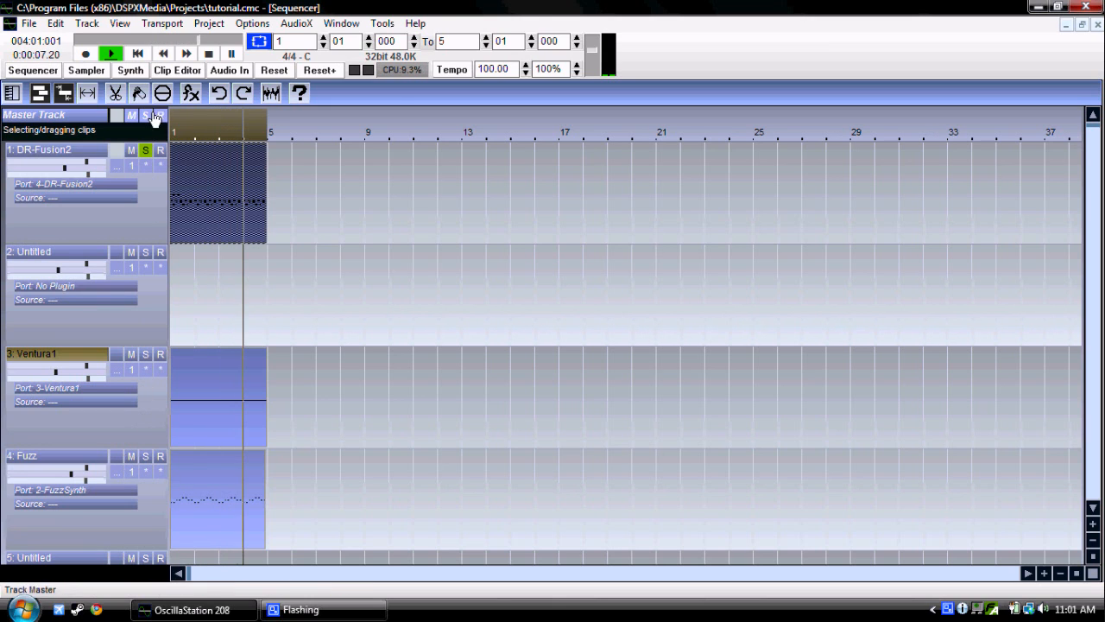
{"action": "left_click", "coordinate": [145, 150]}
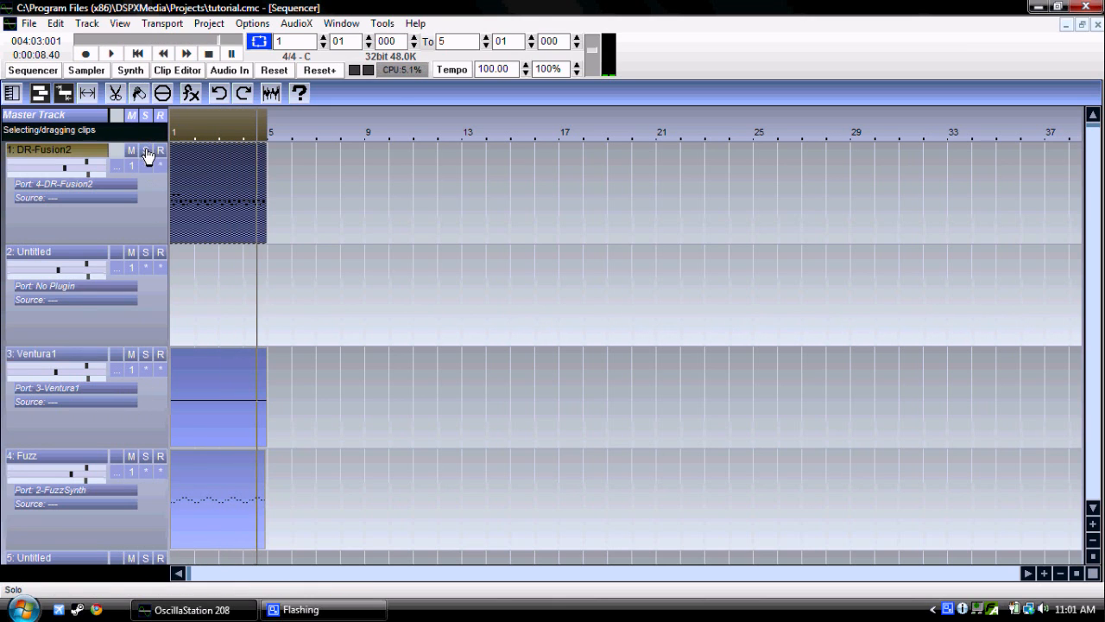
{"action": "left_click", "coordinate": [130, 150]}
{"action": "left_click", "coordinate": [131, 150]}
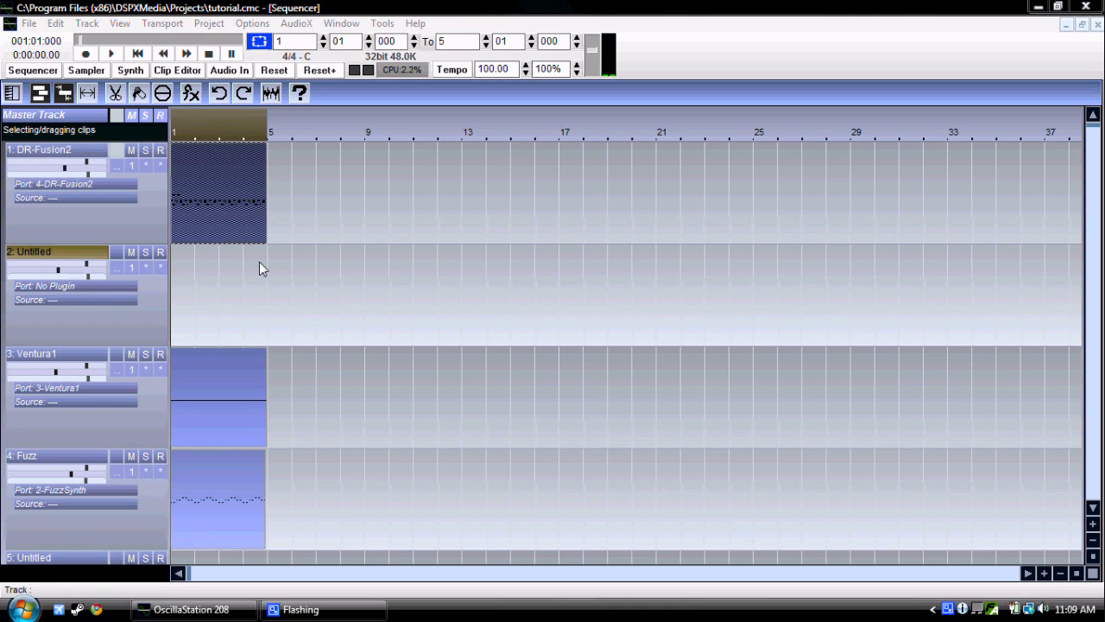
Step: Open the FuzzSynth plugin editor of the Fuzz track and leave it open
{"action": "left_click", "coordinate": [116, 472]}
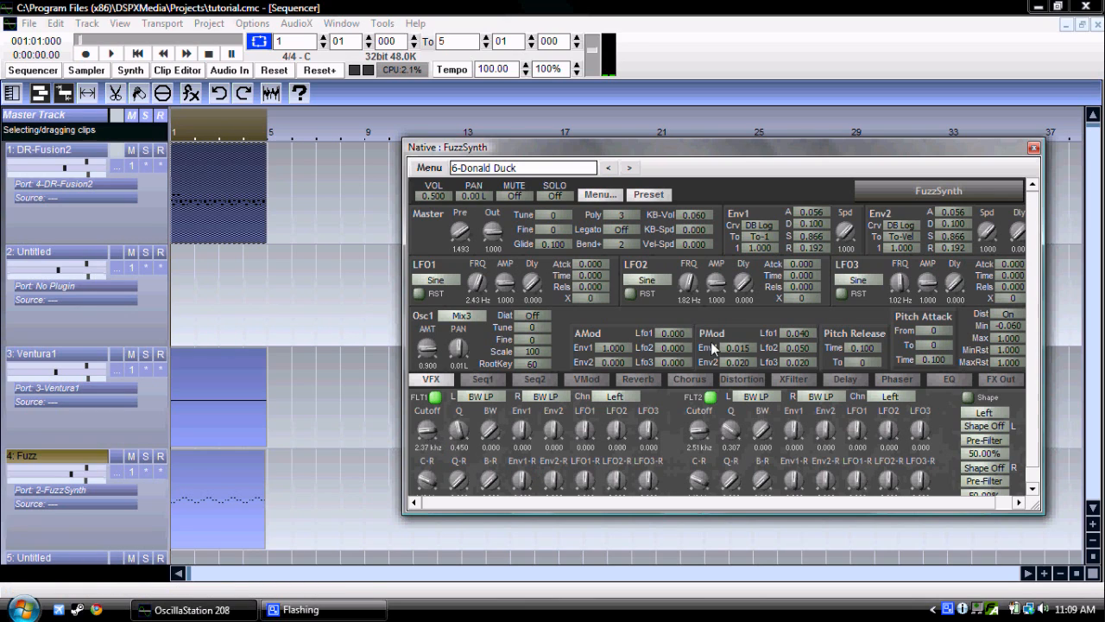
{"action": "left_click", "coordinate": [1032, 148]}
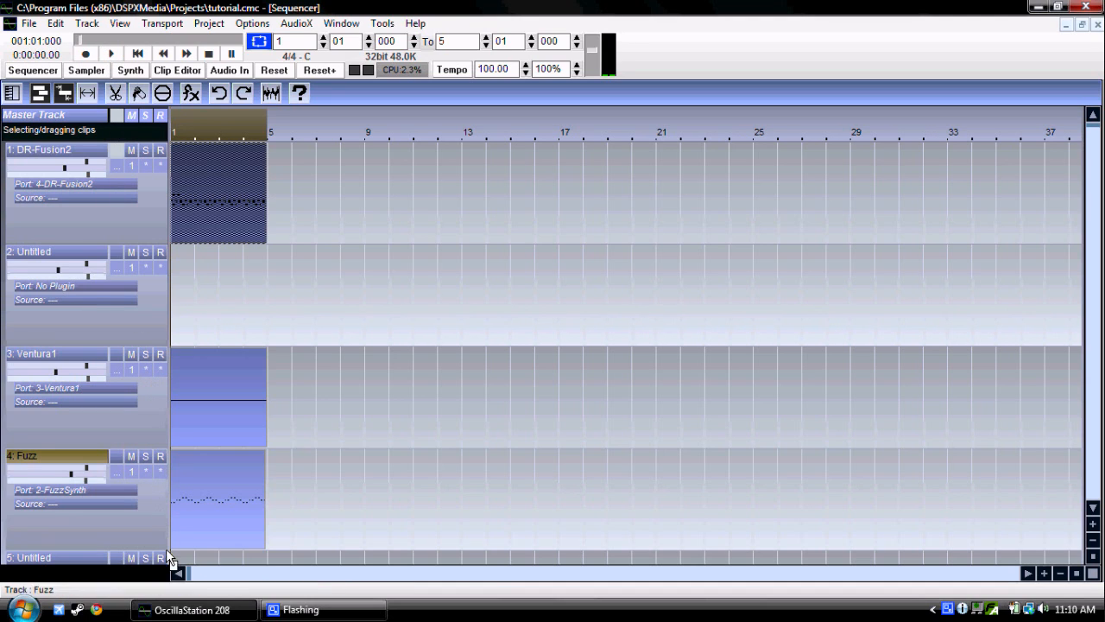
{"action": "left_click", "coordinate": [119, 473]}
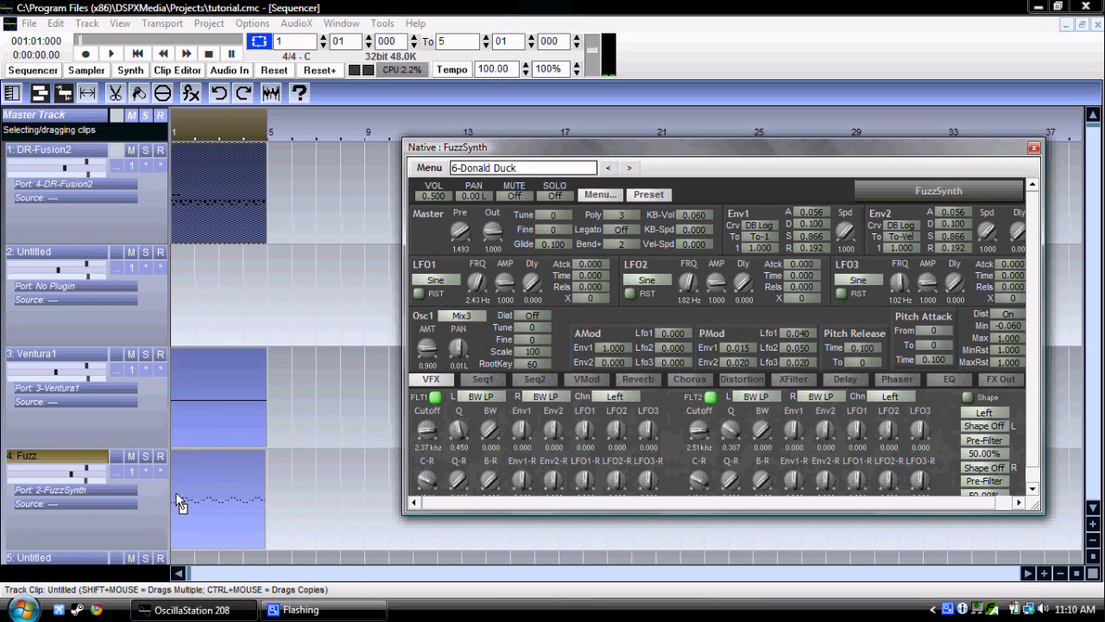
Step: Solo the Fuzz track for a brief playback, clear the solo and stop
{"action": "left_click", "coordinate": [145, 464]}
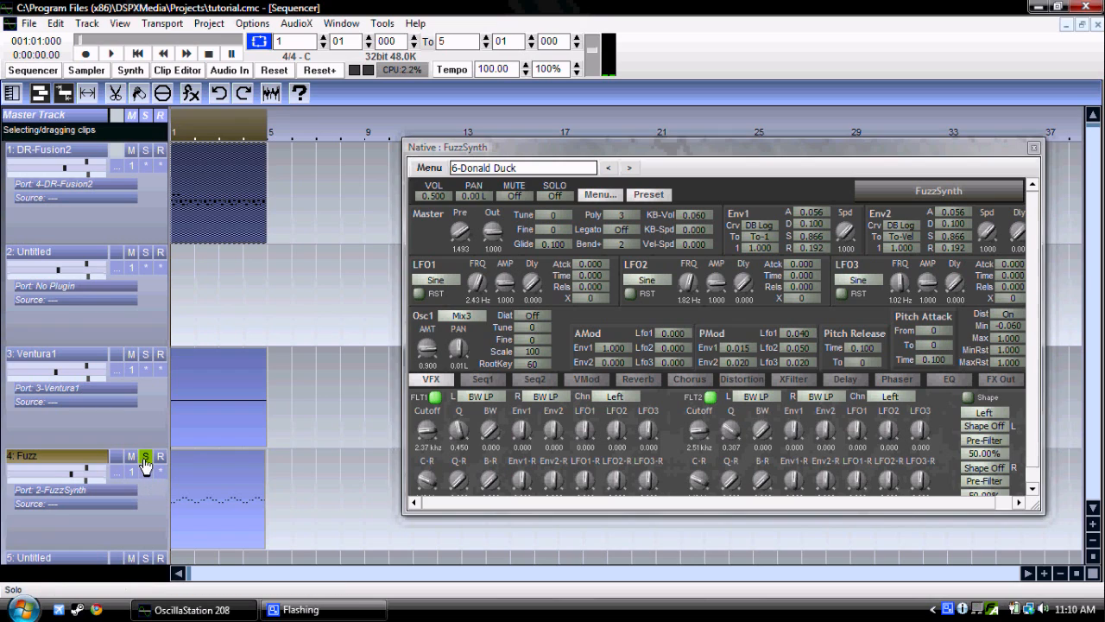
{"action": "key", "text": "space"}
{"action": "left_click", "coordinate": [145, 463]}
{"action": "key", "text": "space"}
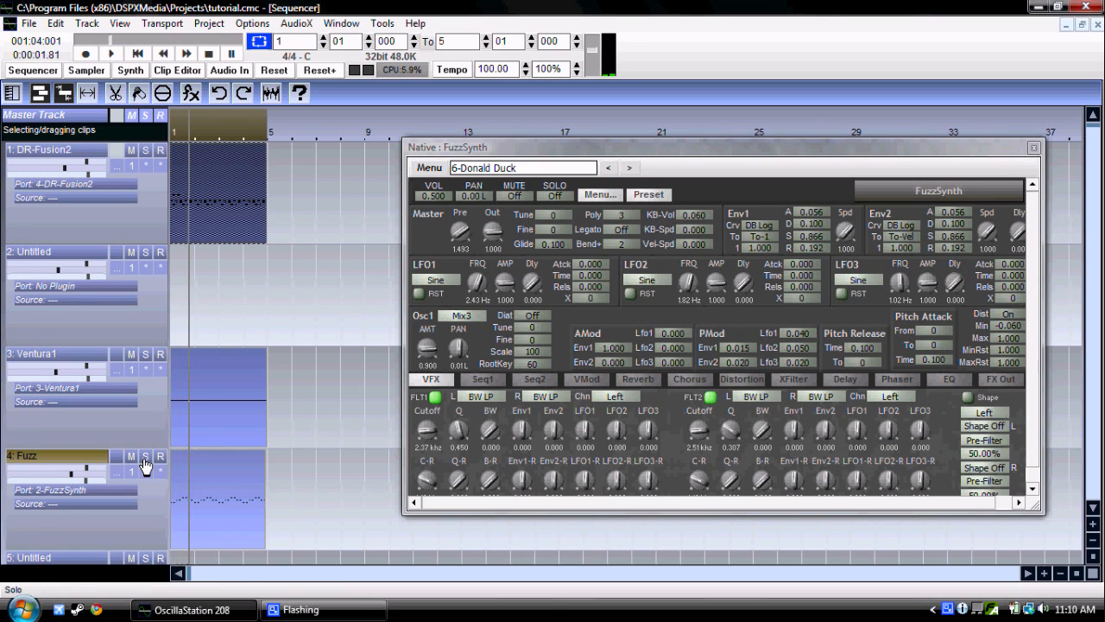
Step: Try recording a FuzzSynth master output gain movement from the start, arming it with the transport paused, and undo that recording
{"action": "left_click", "coordinate": [136, 56]}
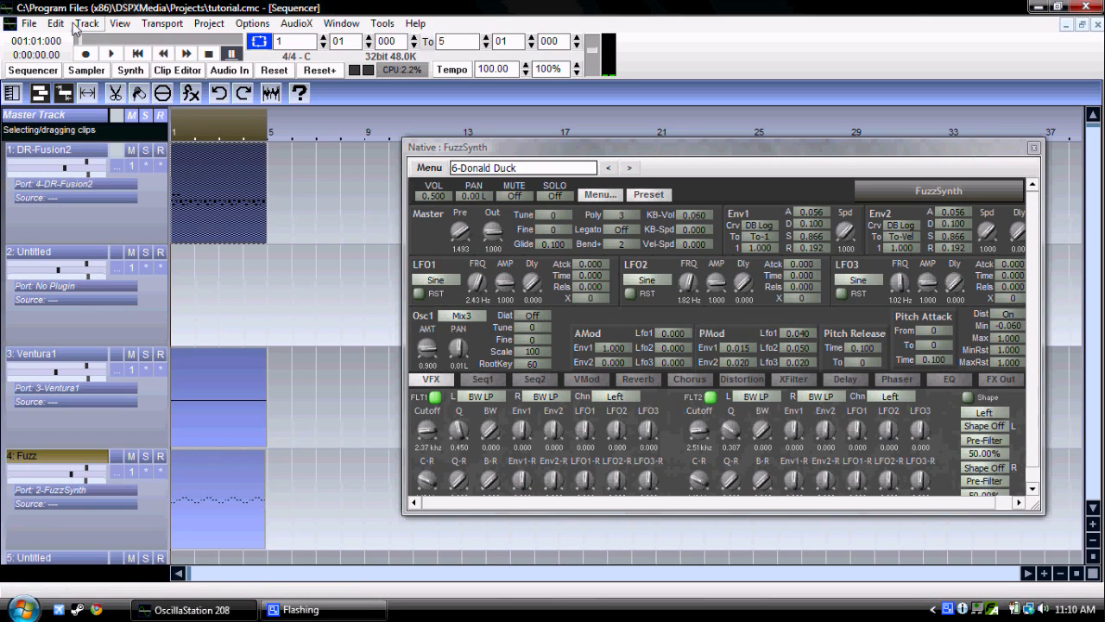
{"action": "left_click", "coordinate": [85, 53]}
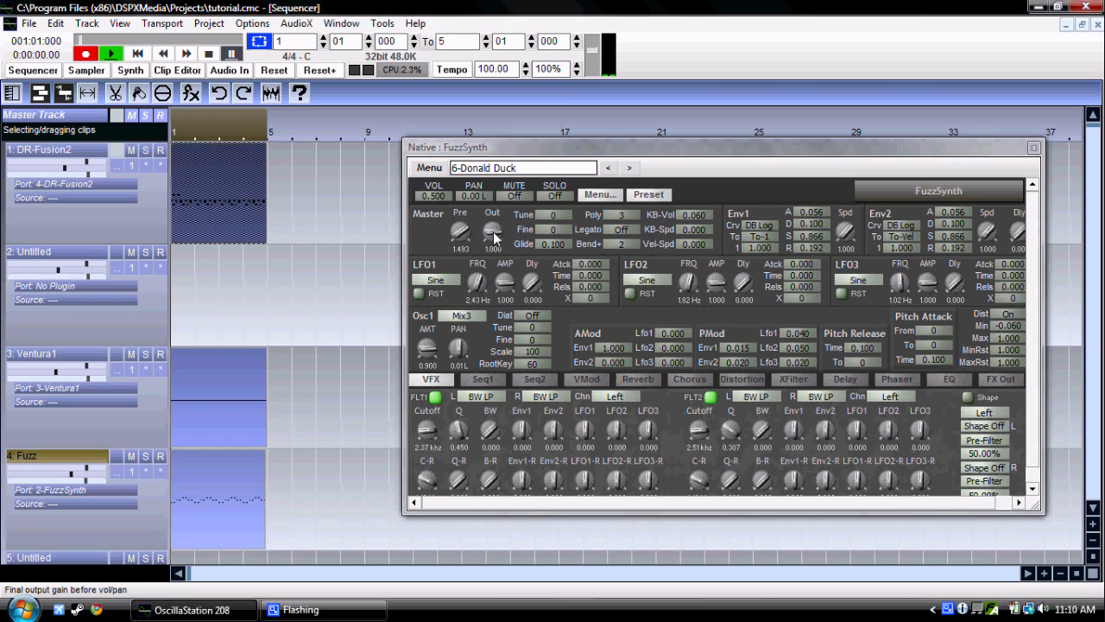
{"action": "left_click_drag", "start_coordinate": [494, 235], "coordinate": [494, 250]}
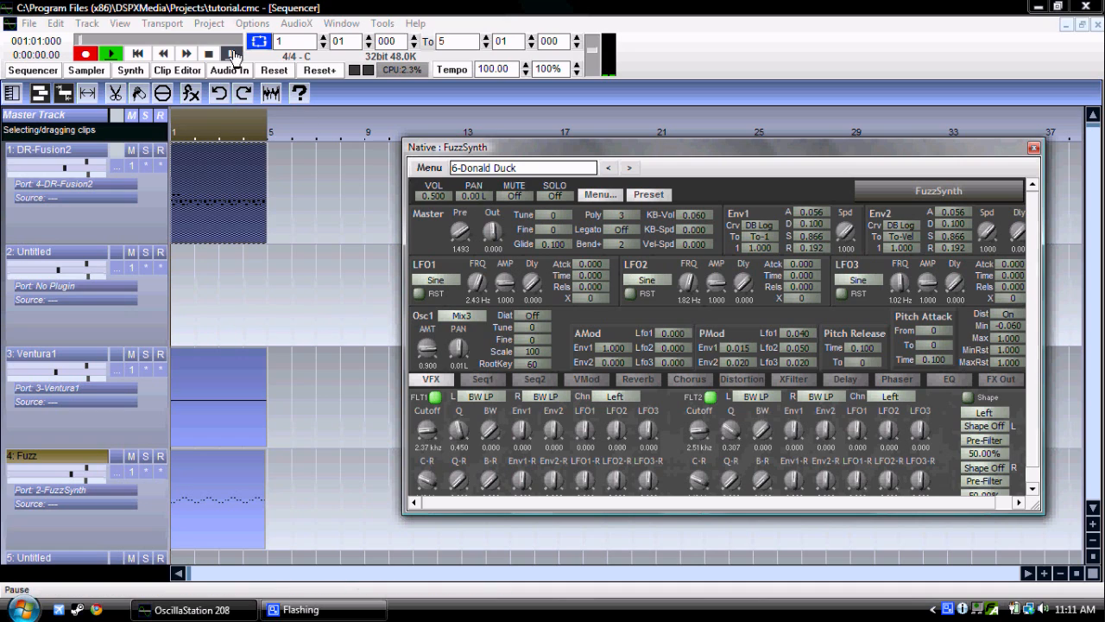
{"action": "left_click", "coordinate": [233, 57]}
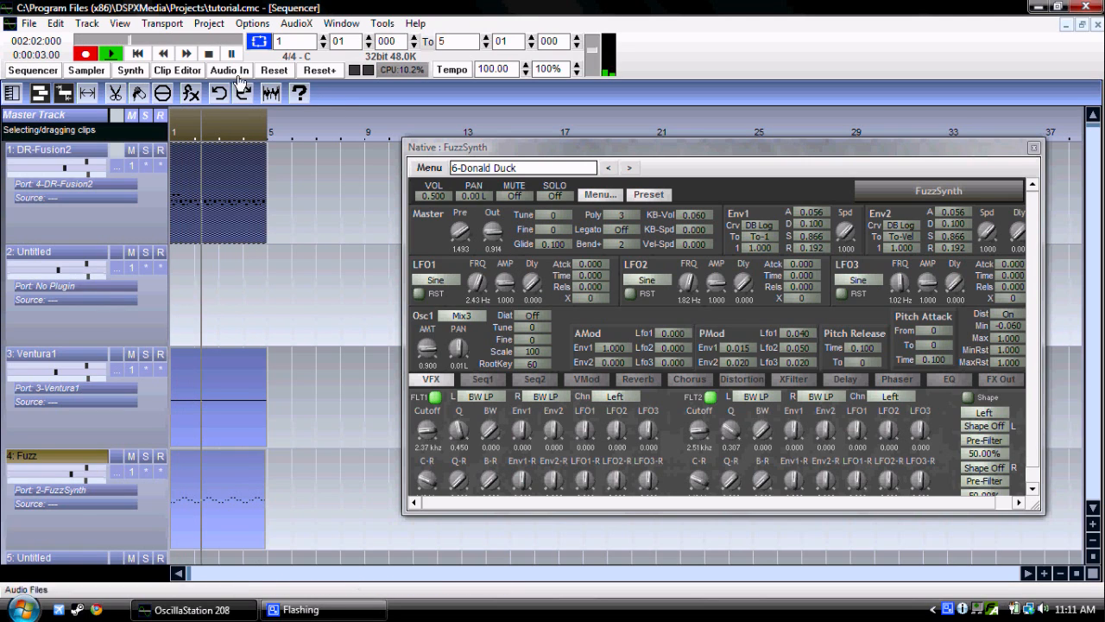
{"action": "key", "text": "space"}
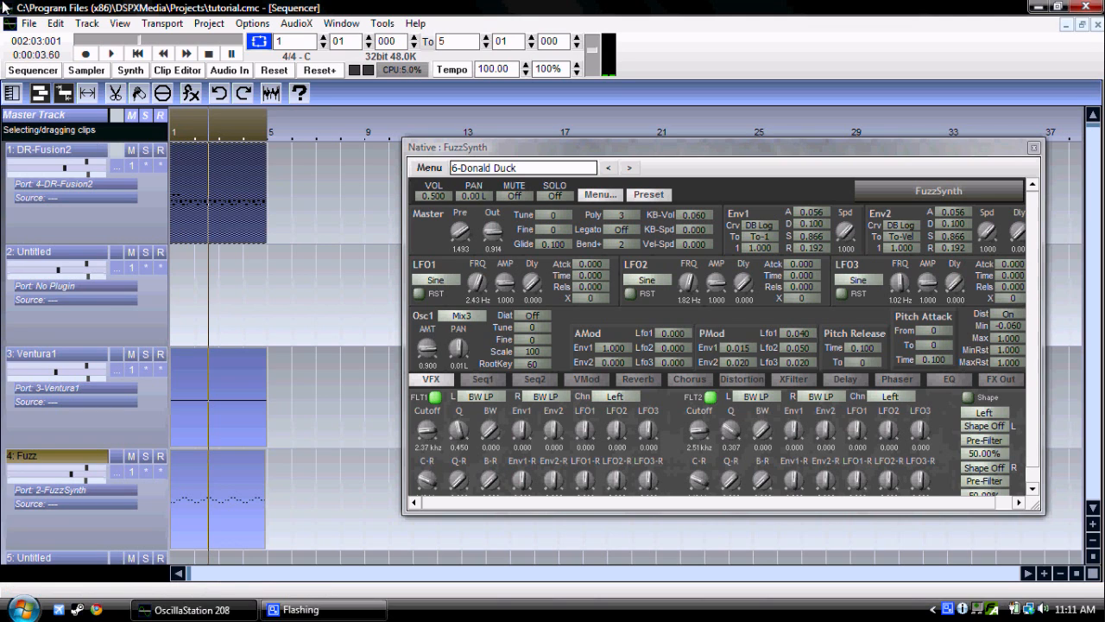
{"action": "left_click", "coordinate": [55, 23]}
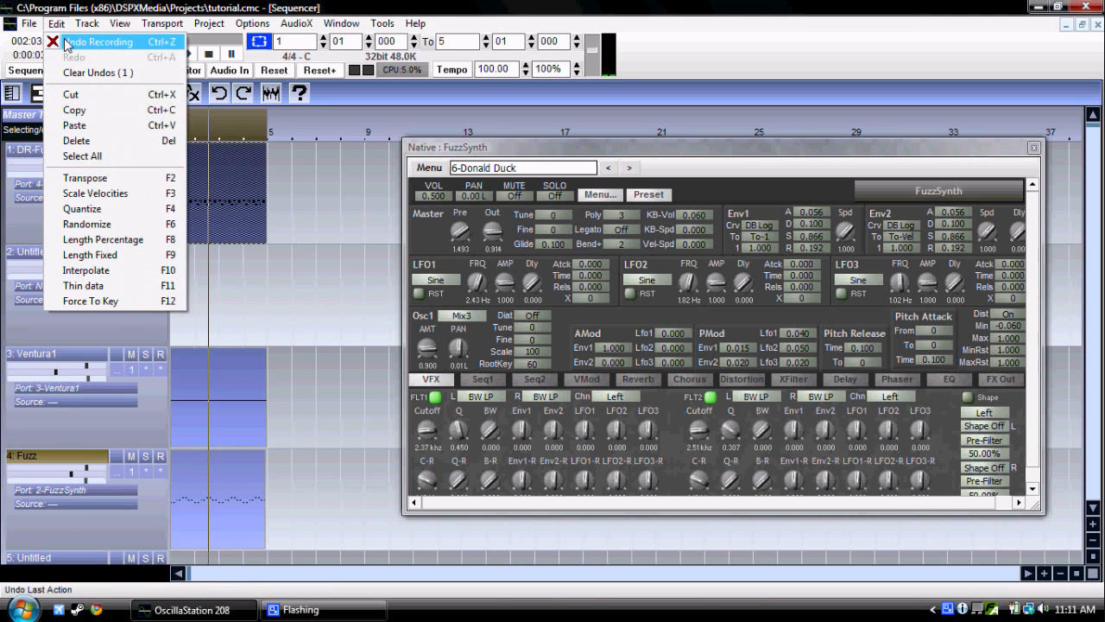
{"action": "left_click", "coordinate": [66, 43]}
Step: With looping off, record FuzzSynth's master Out gain rising from about 0.001 to 0.966 on the Fuzz track from bar 1
{"action": "left_click", "coordinate": [140, 54]}
{"action": "left_click", "coordinate": [83, 54]}
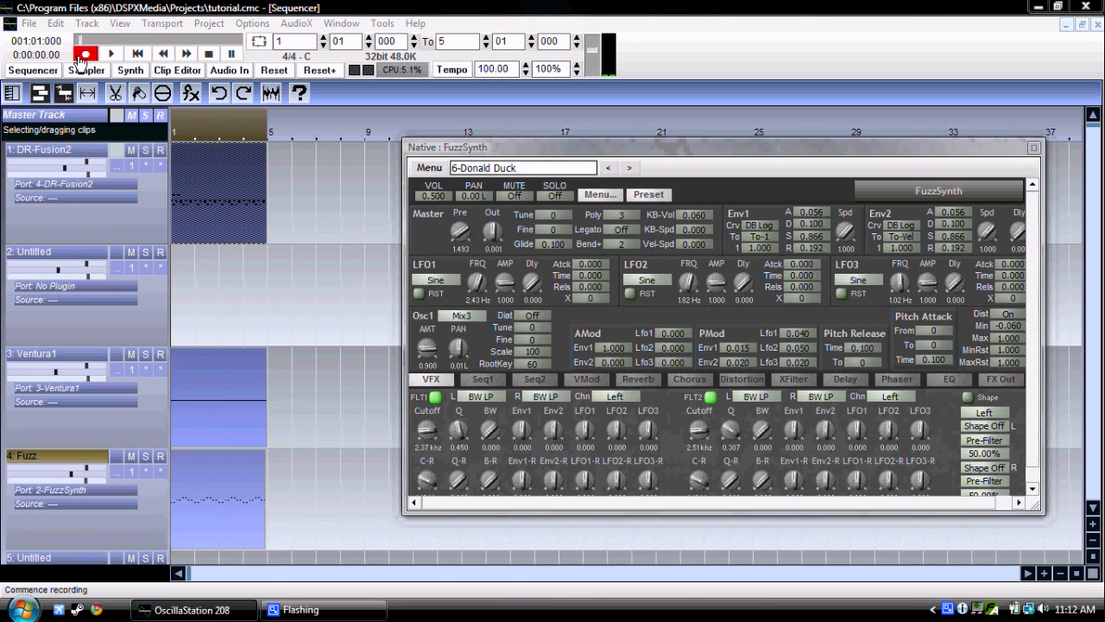
{"action": "mouse_move", "coordinate": [489, 232]}
{"action": "left_mouse_down"}
{"action": "mouse_move", "coordinate": [499, 198]}
{"action": "mouse_move", "coordinate": [491, 234]}
{"action": "left_mouse_up"}
{"action": "left_click", "coordinate": [208, 53]}
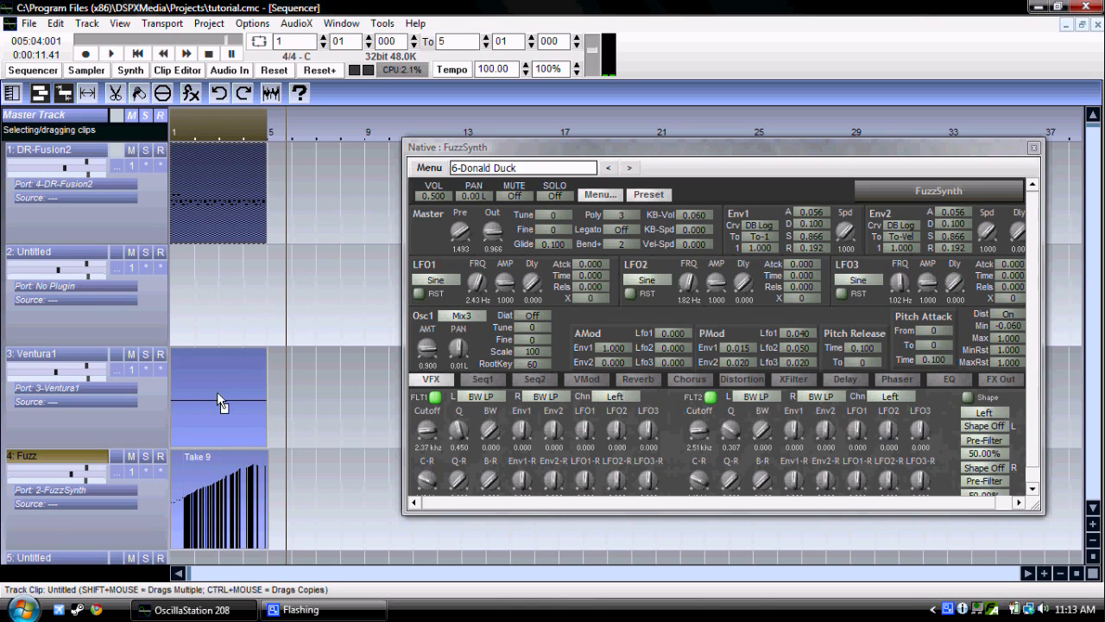
Step: Play the project from the start to check the recorded output gain automation, and stop playback
{"action": "left_click", "coordinate": [138, 54]}
{"action": "left_click", "coordinate": [110, 54]}
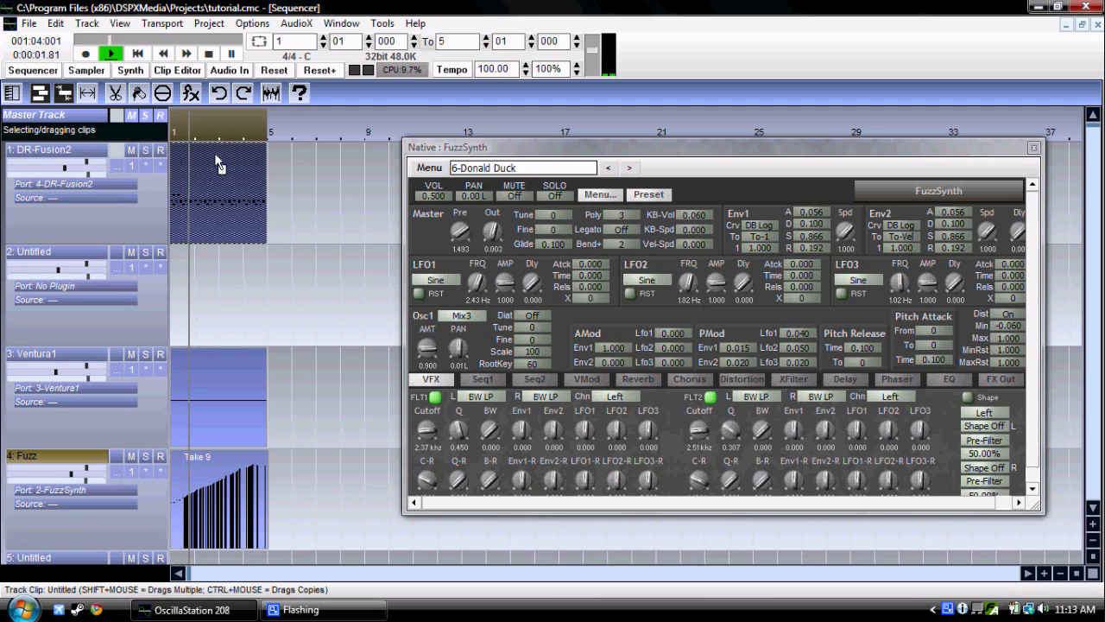
{"action": "left_click", "coordinate": [208, 53]}
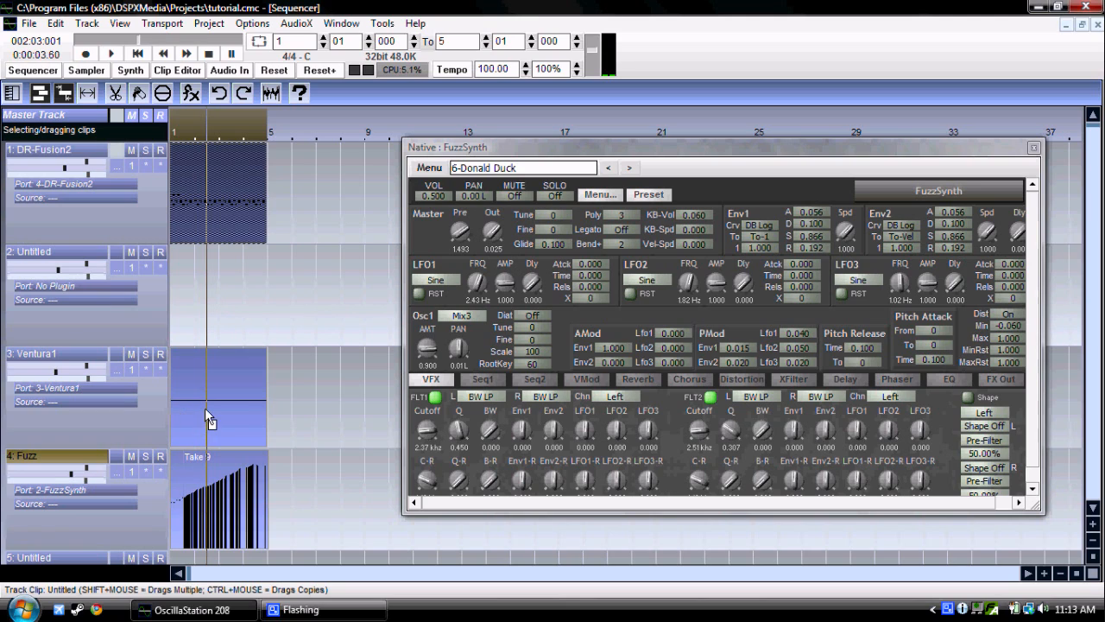
Step: Play the project from the start with the Ventura1 track soloed, restart the playback, and clear the solo
{"action": "left_click", "coordinate": [136, 54]}
{"action": "key", "text": "space"}
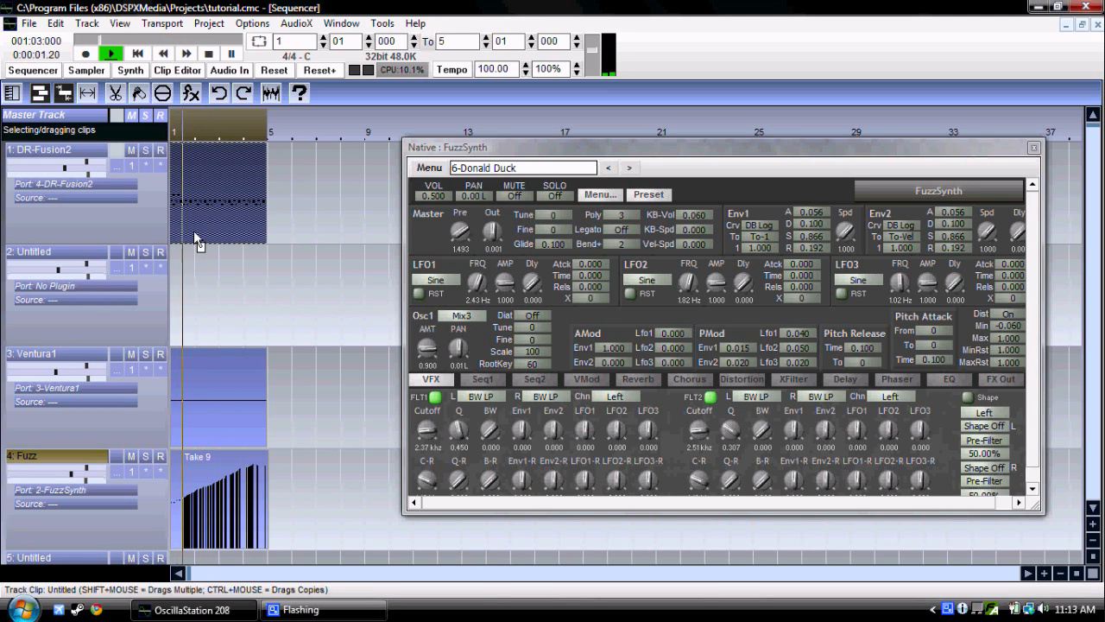
{"action": "left_click", "coordinate": [146, 355]}
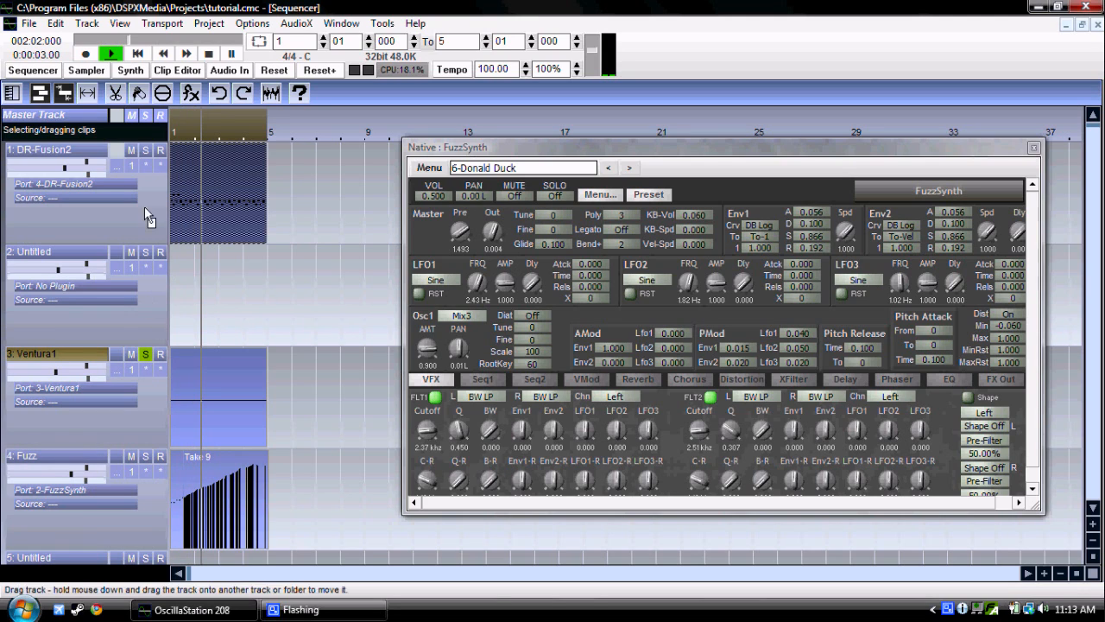
{"action": "left_click", "coordinate": [137, 54]}
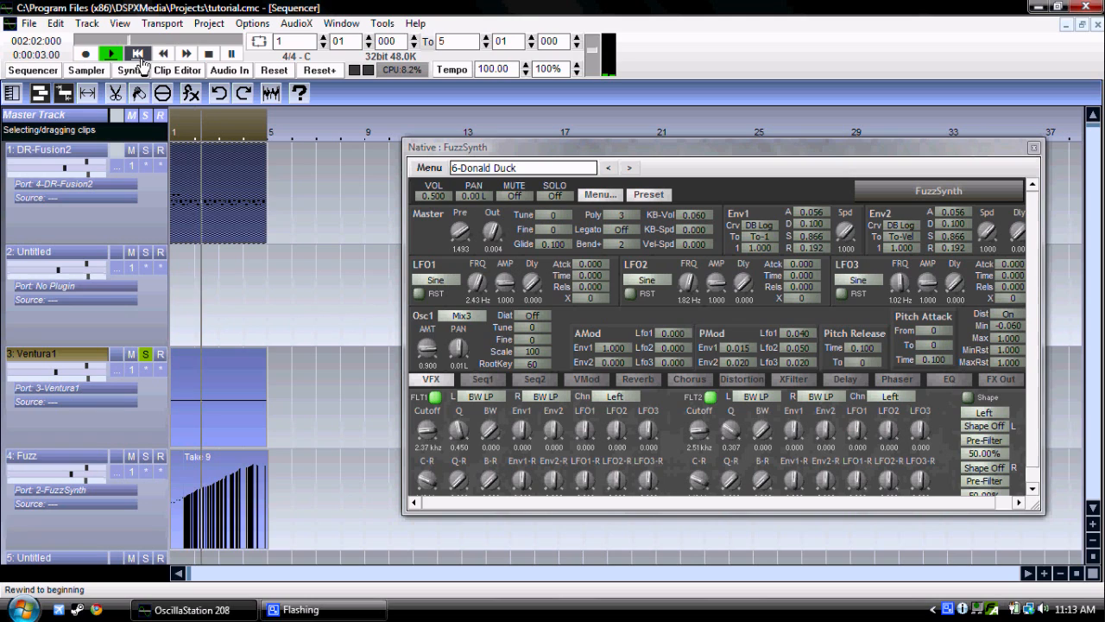
{"action": "left_click", "coordinate": [145, 356]}
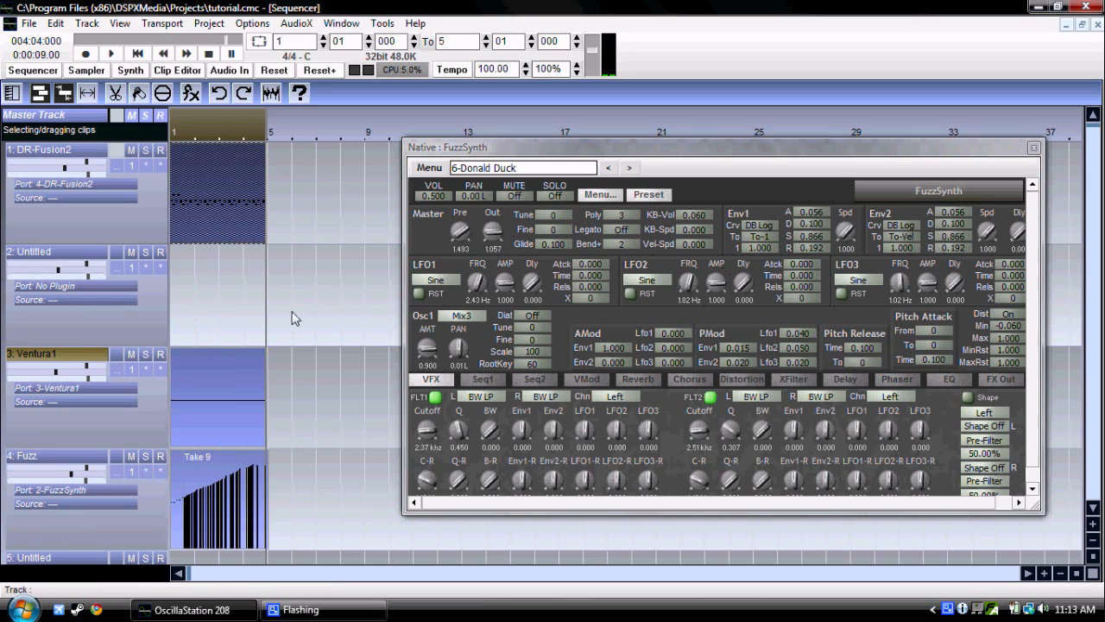
Step: Open the Ventura1 track's clip for editing in the piano roll and close the FuzzSynth window
{"action": "right_click", "coordinate": [223, 377]}
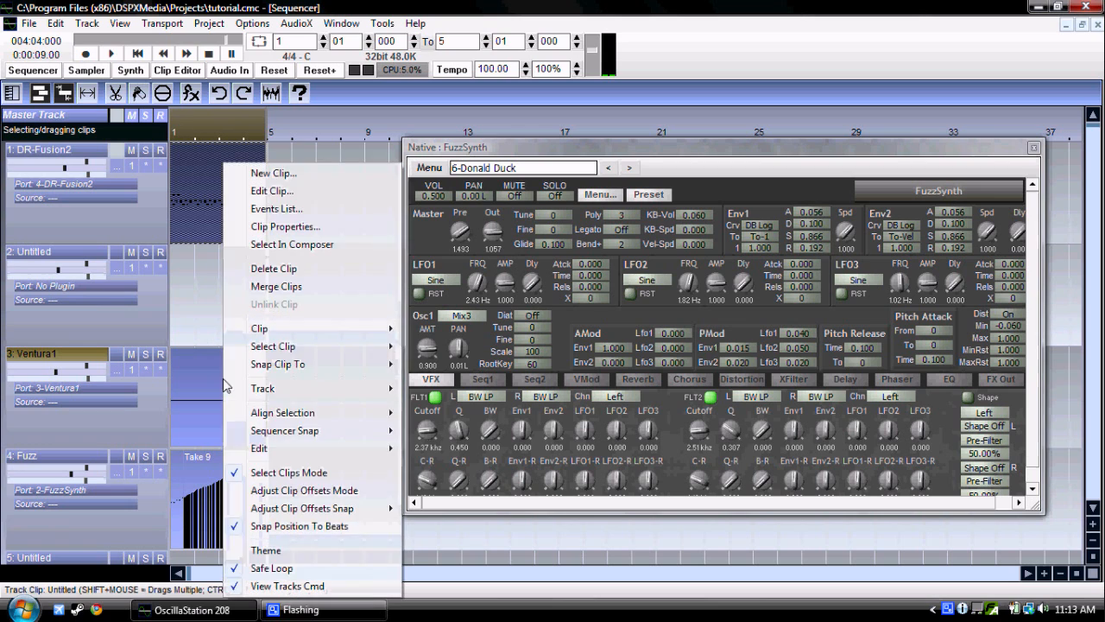
{"action": "left_click", "coordinate": [325, 188]}
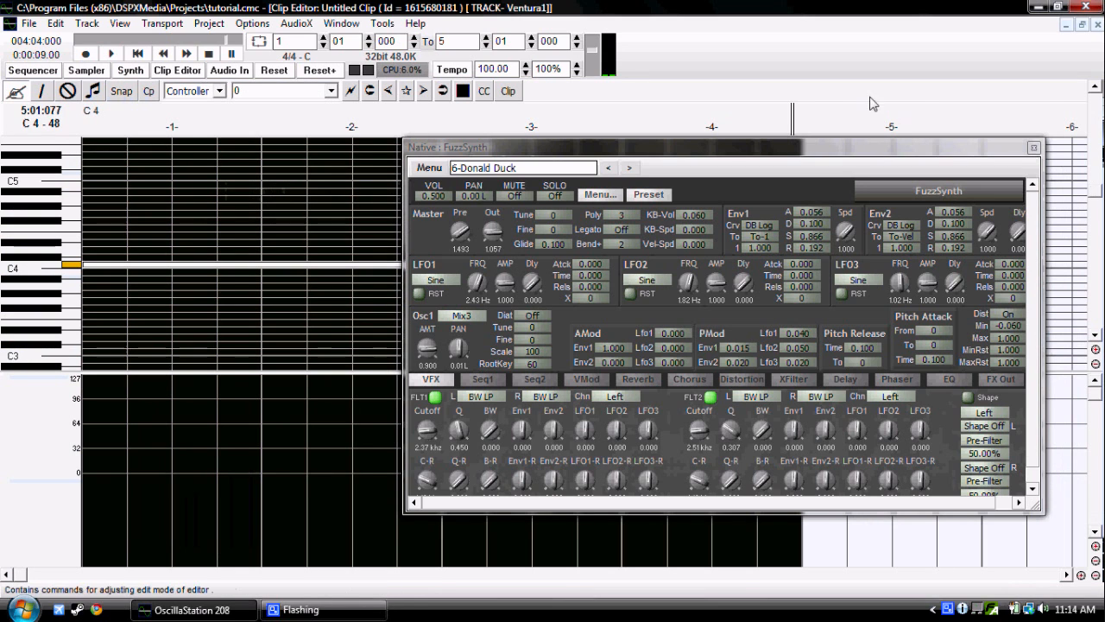
{"action": "left_click", "coordinate": [1031, 148]}
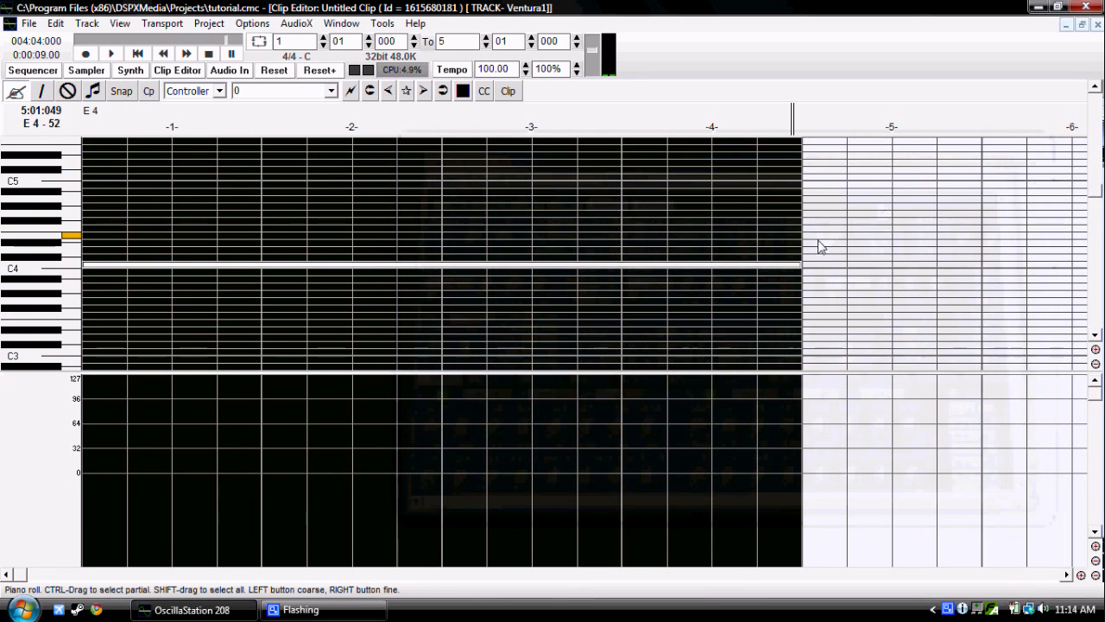
Step: Shorten the sustained C4 note in the Ventura1 clip so it ends at the end of bar 1
{"action": "left_click_drag", "start_coordinate": [802, 264], "coordinate": [711, 261]}
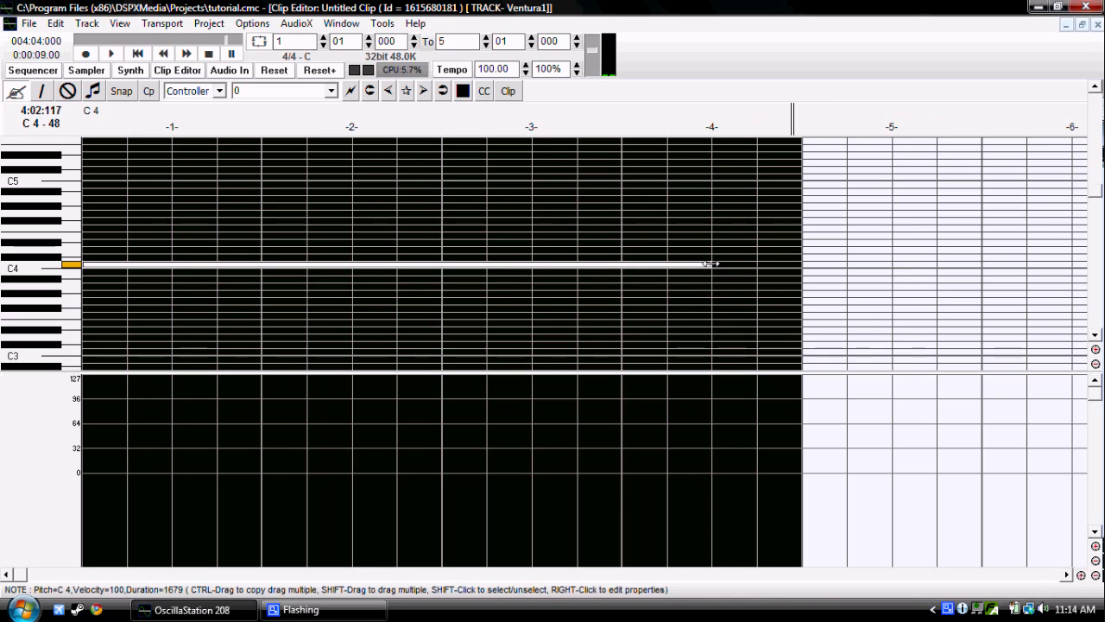
{"action": "left_click_drag", "start_coordinate": [711, 266], "coordinate": [714, 264]}
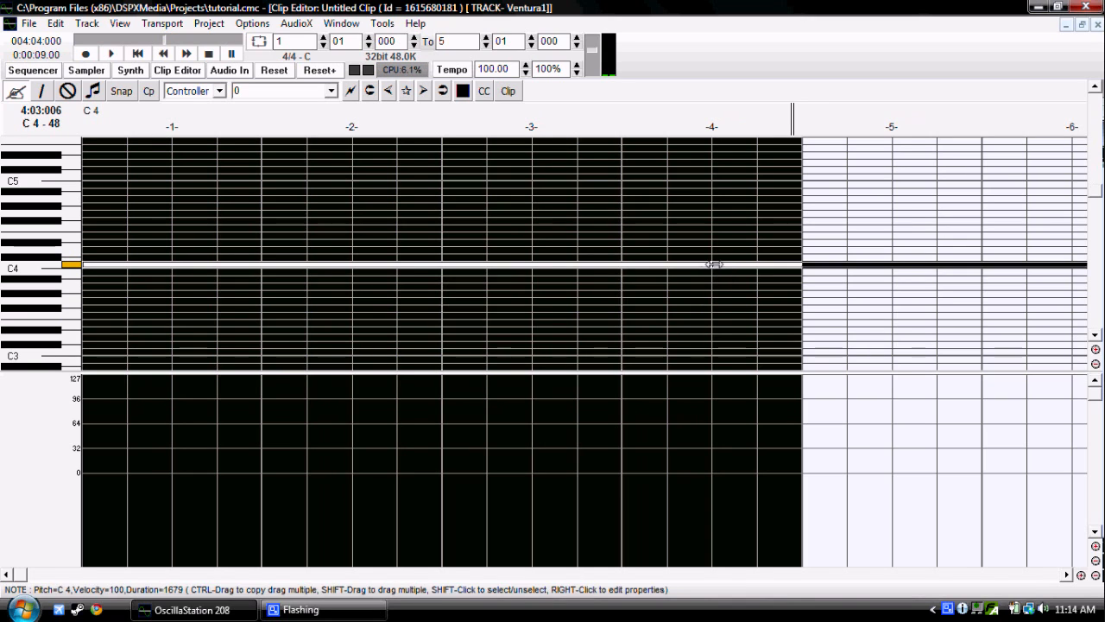
{"action": "key", "text": "ctrl+z"}
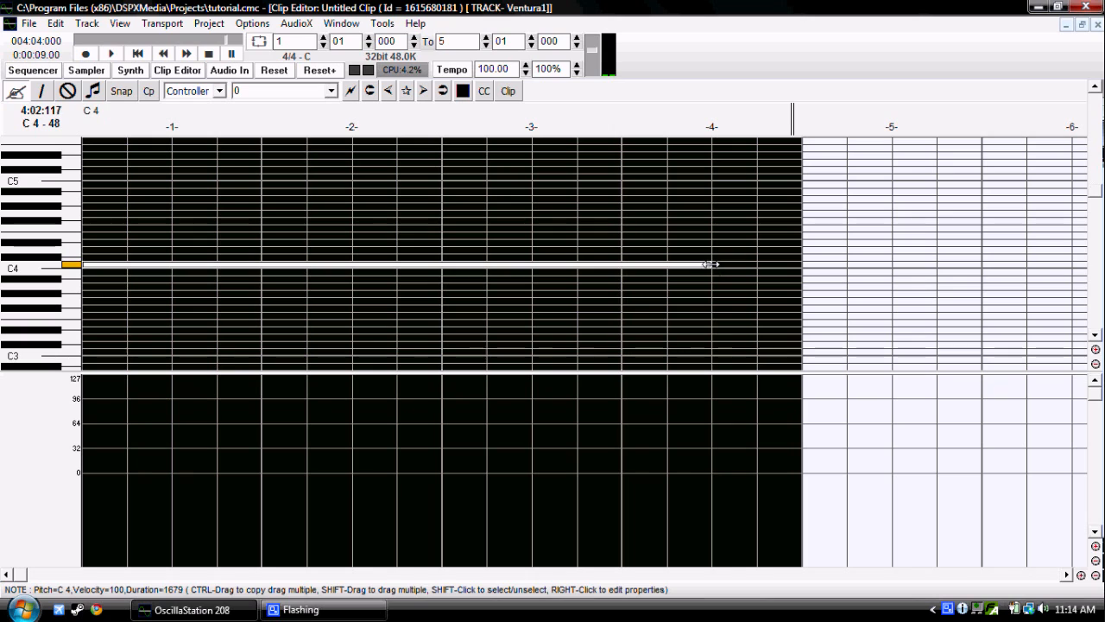
{"action": "left_click_drag", "start_coordinate": [711, 265], "coordinate": [262, 268]}
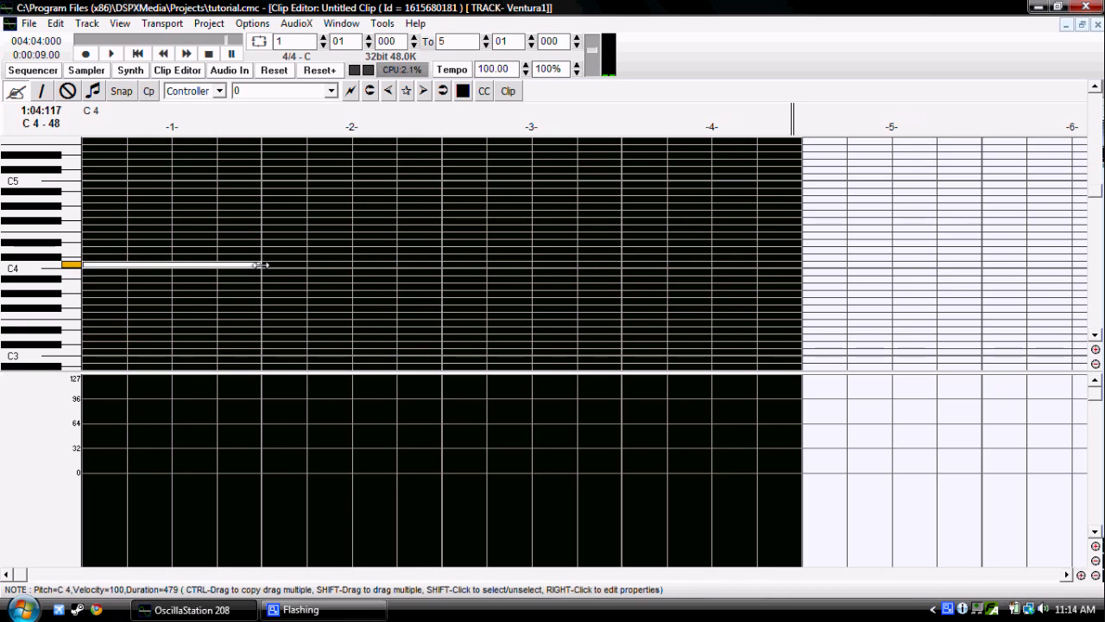
Step: Add one-bar C4 notes at the starts of bars 2, 3 and 4 in the Ventura1 clip
{"action": "left_click", "coordinate": [264, 265]}
{"action": "left_click", "coordinate": [445, 265]}
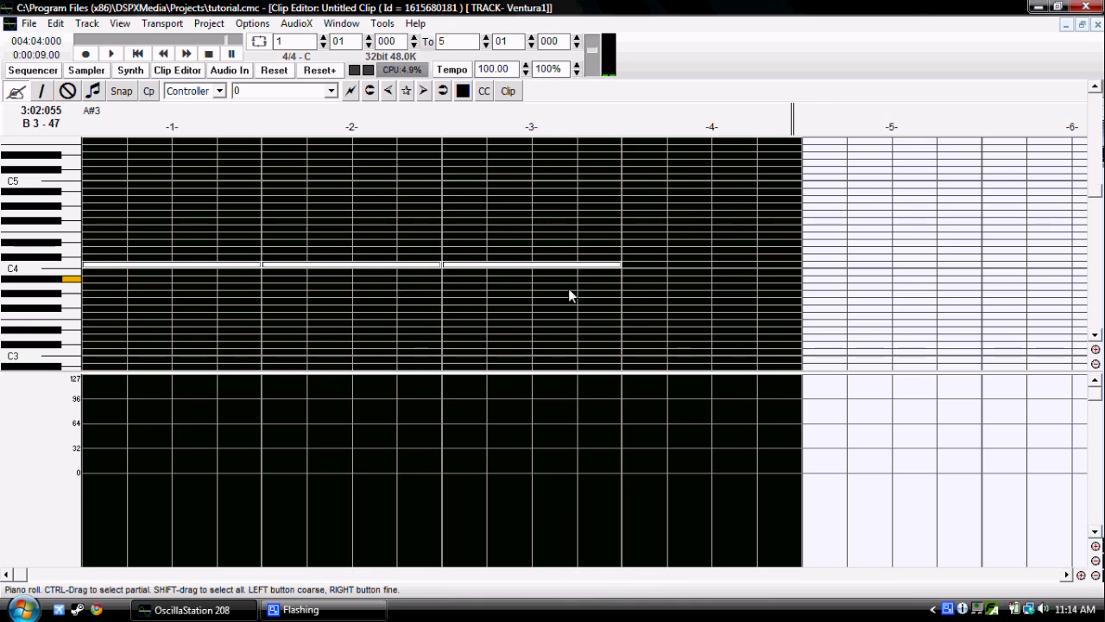
{"action": "left_click", "coordinate": [624, 265]}
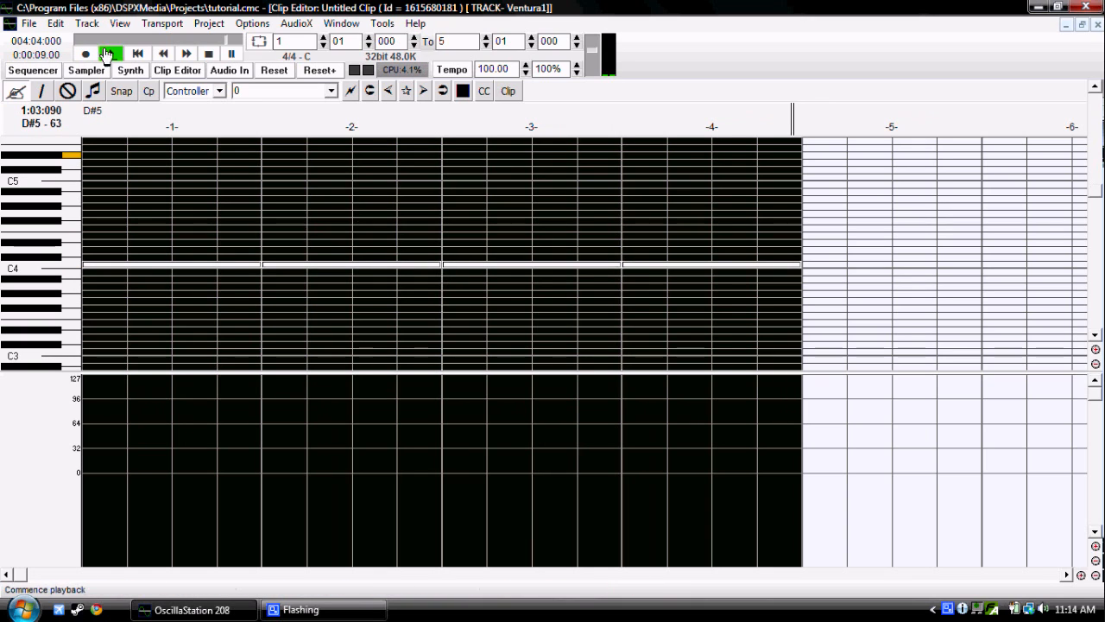
Step: Play the project from the start to check the repeated Ventura1 notes, stop, and rewind to the beginning
{"action": "left_click", "coordinate": [137, 54]}
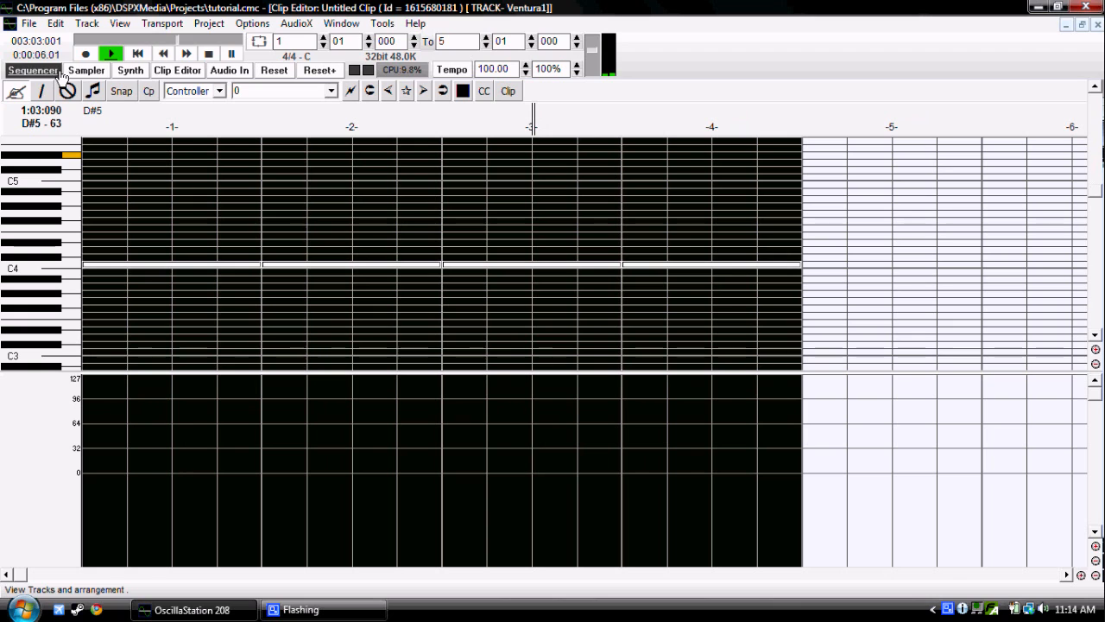
{"action": "left_click", "coordinate": [210, 57]}
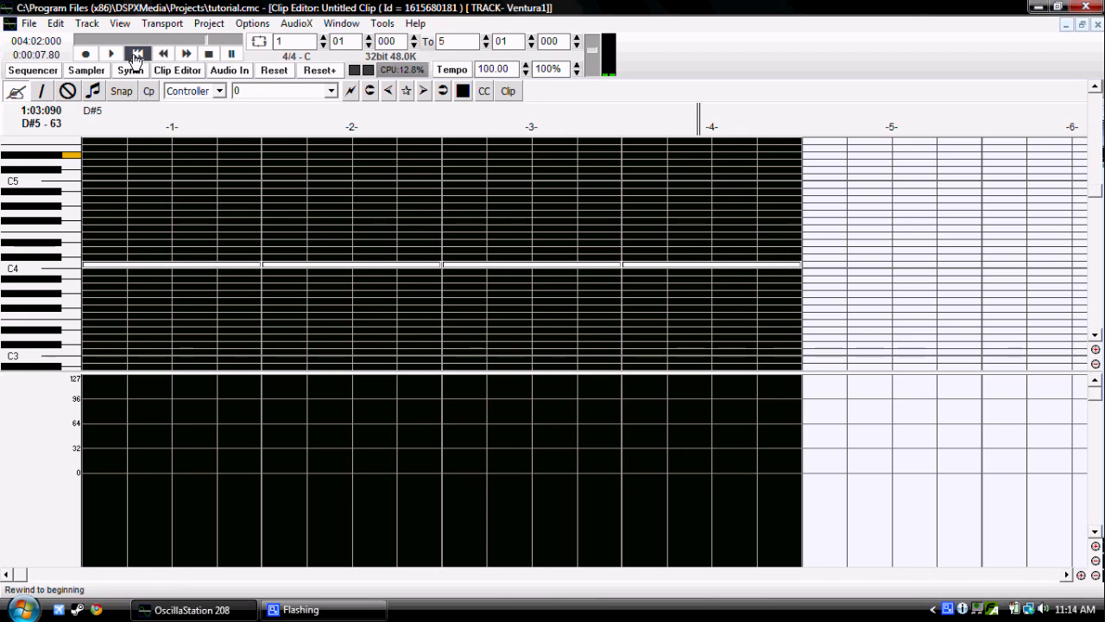
{"action": "left_click", "coordinate": [136, 54]}
Step: Return to the sequencer, select the DR-Fusion2 clip, and save the project
{"action": "left_click", "coordinate": [33, 69]}
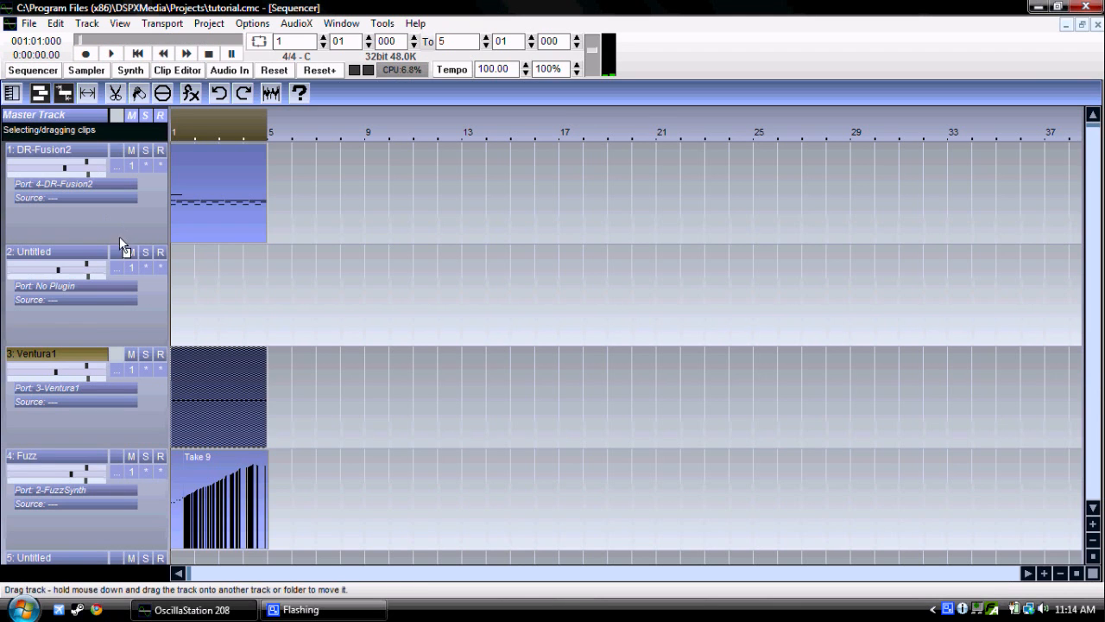
{"action": "left_click", "coordinate": [217, 192]}
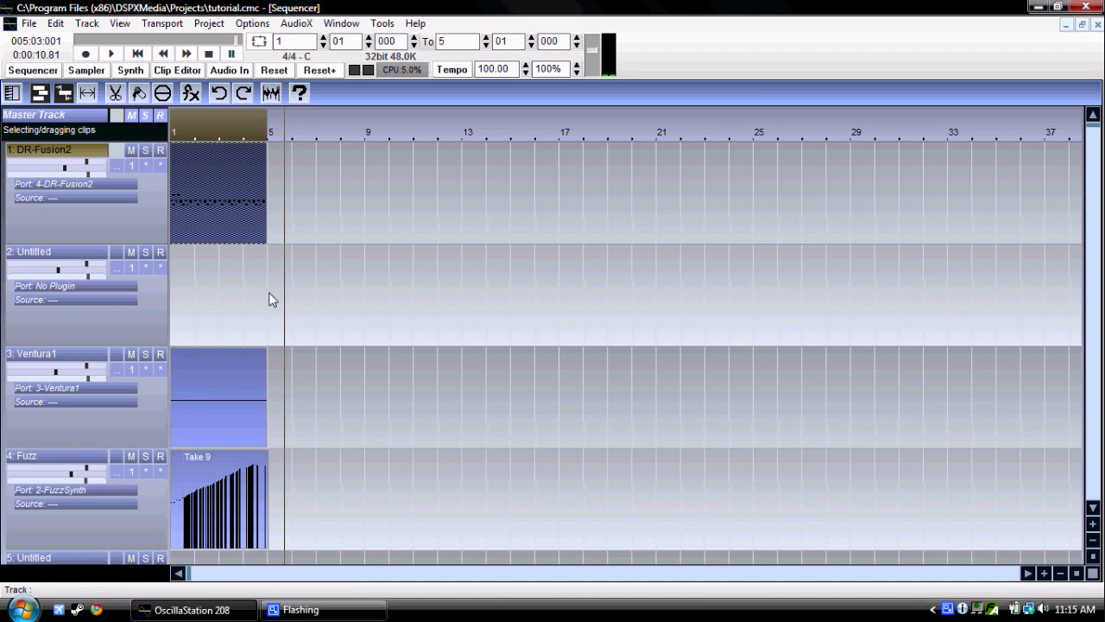
{"action": "key", "text": "ctrl+s"}
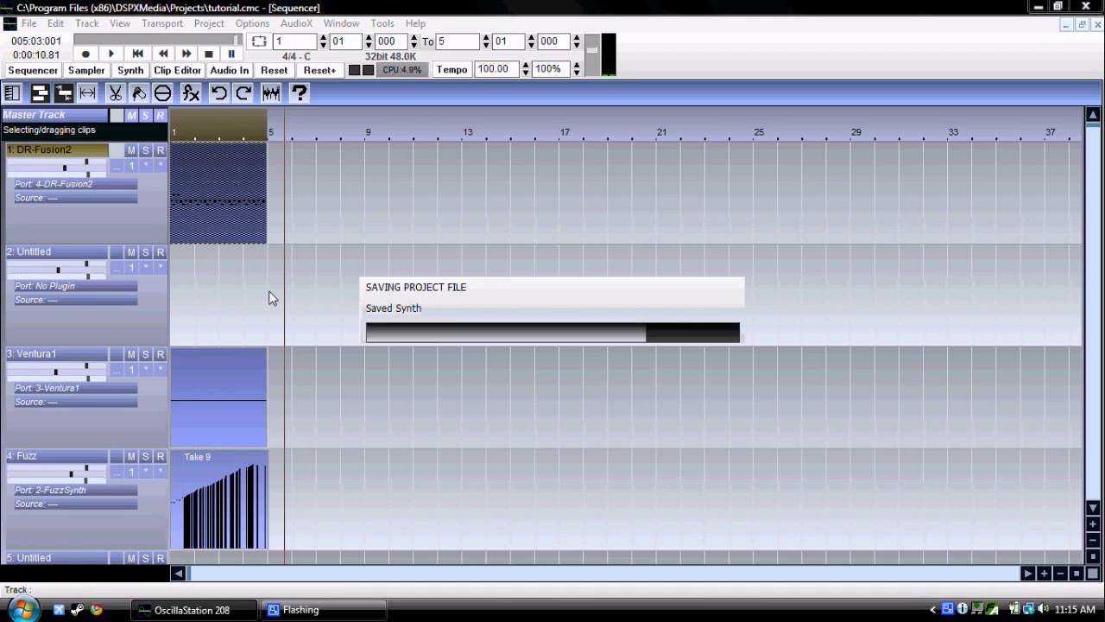
Step: Copy the DR-Fusion2 and Ventura1 clips from bar 1 to bar 5 on their own tracks
{"action": "mouse_move", "coordinate": [219, 211]}
{"action": "left_mouse_down"}
{"action": "mouse_move", "coordinate": [335, 211]}
{"action": "mouse_move", "coordinate": [317, 214]}
{"action": "mouse_move", "coordinate": [305, 243]}
{"action": "left_mouse_up"}
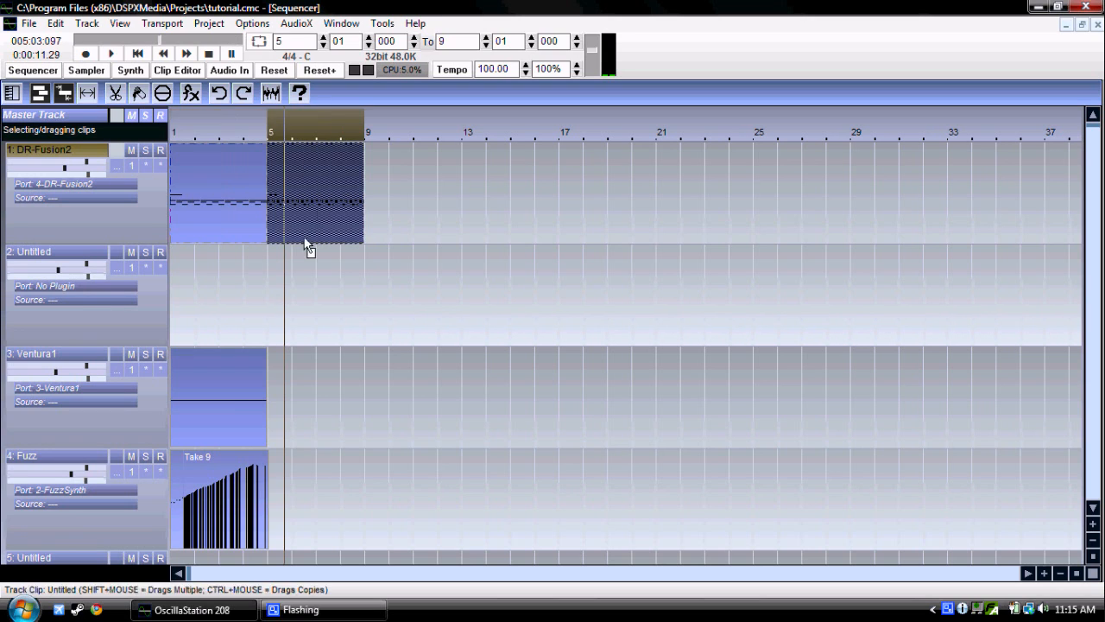
{"action": "left_click_drag", "start_coordinate": [226, 408], "coordinate": [322, 394]}
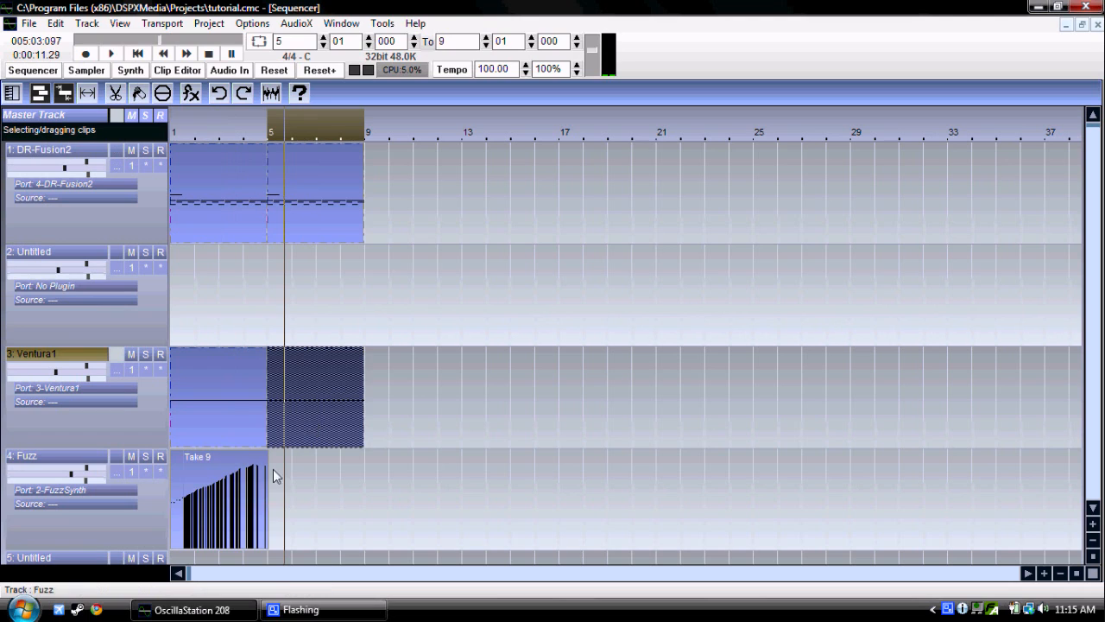
Step: Move the Fuzz note clip from beneath Take 9 to bar 3, and put it back at bar 1
{"action": "left_click", "coordinate": [246, 498]}
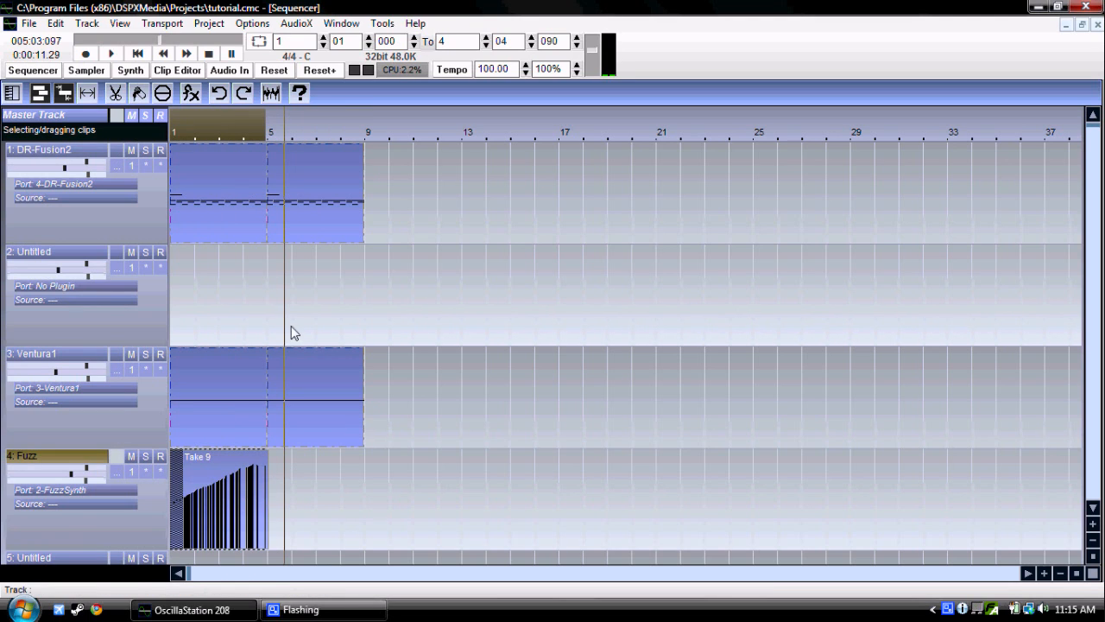
{"action": "mouse_move", "coordinate": [230, 511]}
{"action": "left_mouse_down"}
{"action": "mouse_move", "coordinate": [240, 444]}
{"action": "mouse_move", "coordinate": [218, 540]}
{"action": "left_mouse_up"}
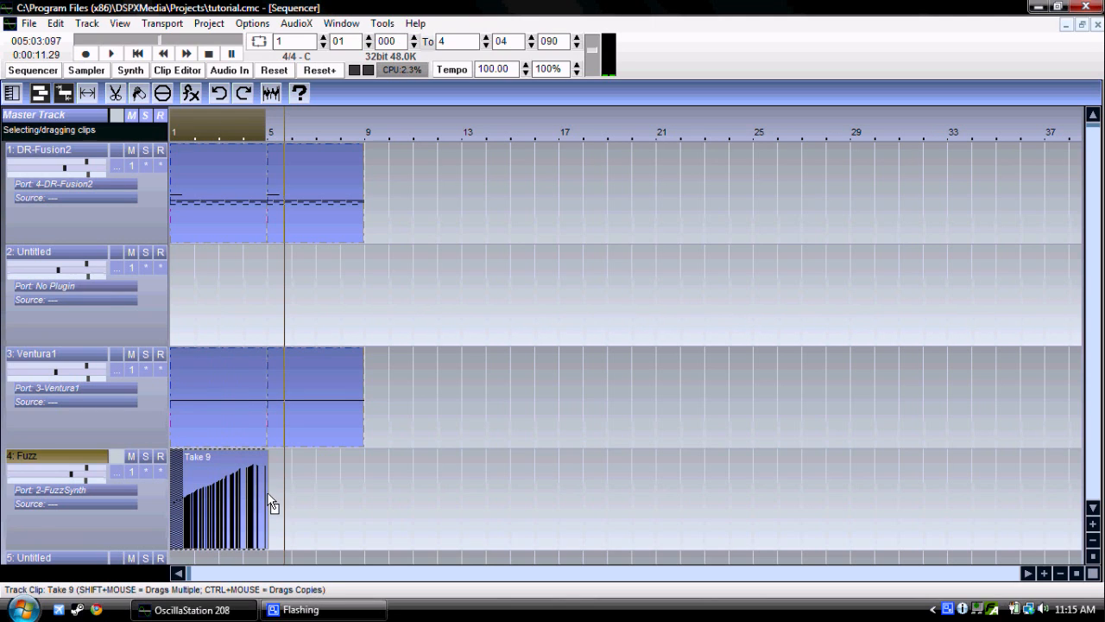
{"action": "mouse_move", "coordinate": [266, 493]}
{"action": "left_mouse_down"}
{"action": "mouse_move", "coordinate": [278, 494]}
{"action": "mouse_move", "coordinate": [228, 499]}
{"action": "mouse_move", "coordinate": [325, 494]}
{"action": "left_mouse_up"}
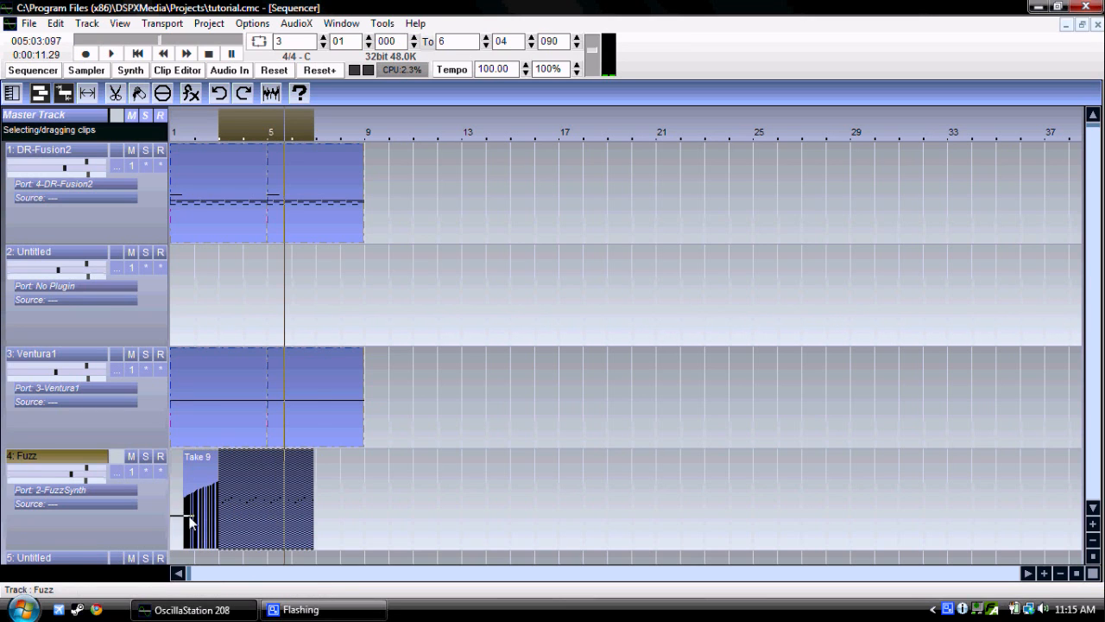
{"action": "left_click", "coordinate": [182, 517]}
{"action": "left_click", "coordinate": [195, 514]}
{"action": "mouse_move", "coordinate": [439, 515]}
{"action": "left_mouse_down"}
{"action": "mouse_move", "coordinate": [455, 510]}
{"action": "mouse_move", "coordinate": [353, 515]}
{"action": "mouse_move", "coordinate": [229, 496]}
{"action": "mouse_move", "coordinate": [224, 476]}
{"action": "mouse_move", "coordinate": [178, 487]}
{"action": "left_mouse_up"}
{"action": "left_click", "coordinate": [237, 491]}
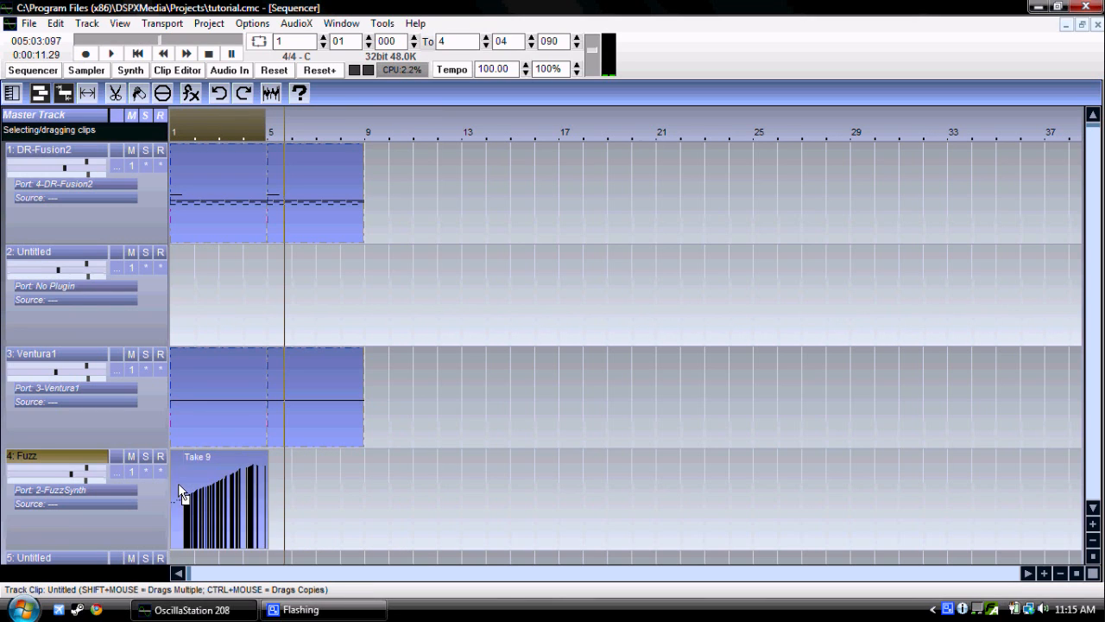
Step: Copy only the Fuzz note clip, without Take 9, from bar 1 to bar 5
{"action": "mouse_move", "coordinate": [178, 483]}
{"action": "left_mouse_down"}
{"action": "mouse_move", "coordinate": [354, 488]}
{"action": "mouse_move", "coordinate": [284, 485]}
{"action": "left_mouse_up"}
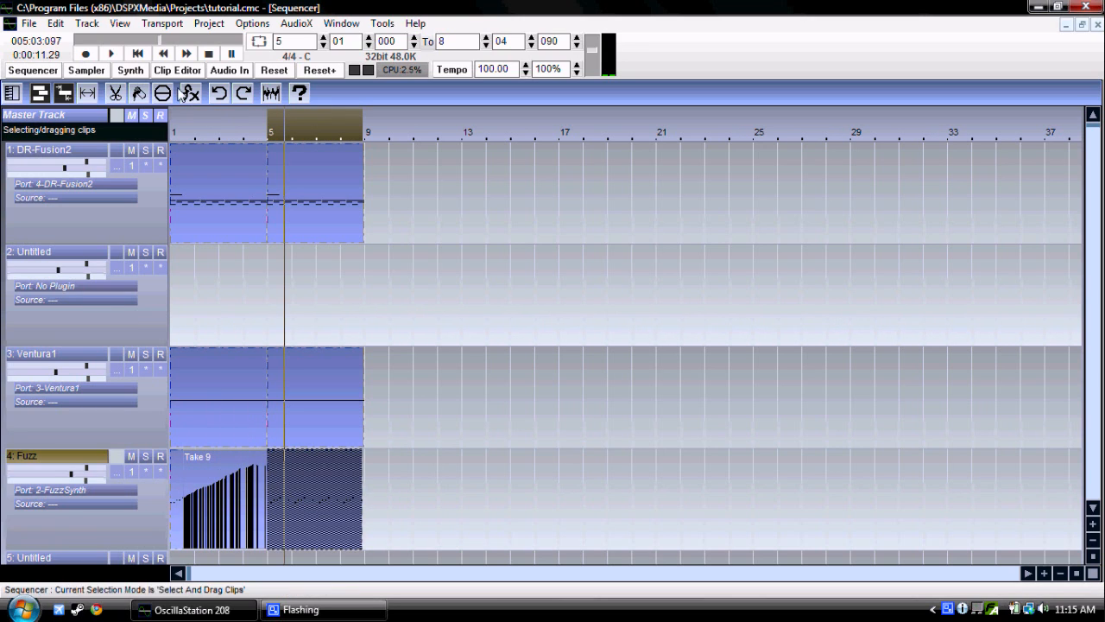
Step: Try recording FuzzSynth's master Out gain from the start, rising from 0.002 to about 1.265 and falling to 0.014, and undo the recording
{"action": "left_click", "coordinate": [138, 54]}
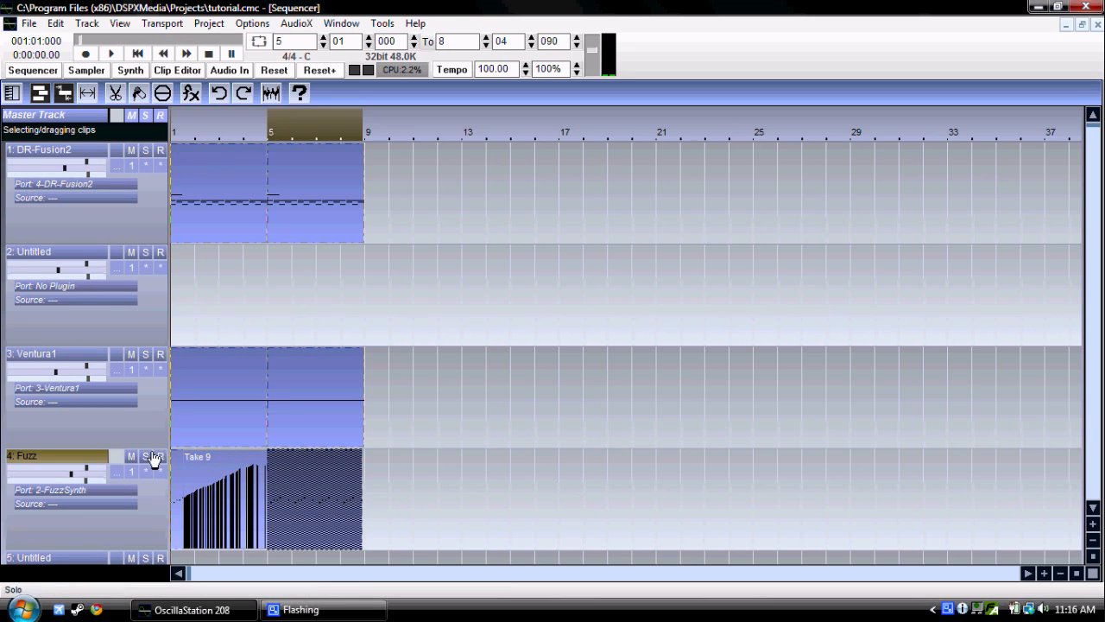
{"action": "left_click", "coordinate": [118, 473]}
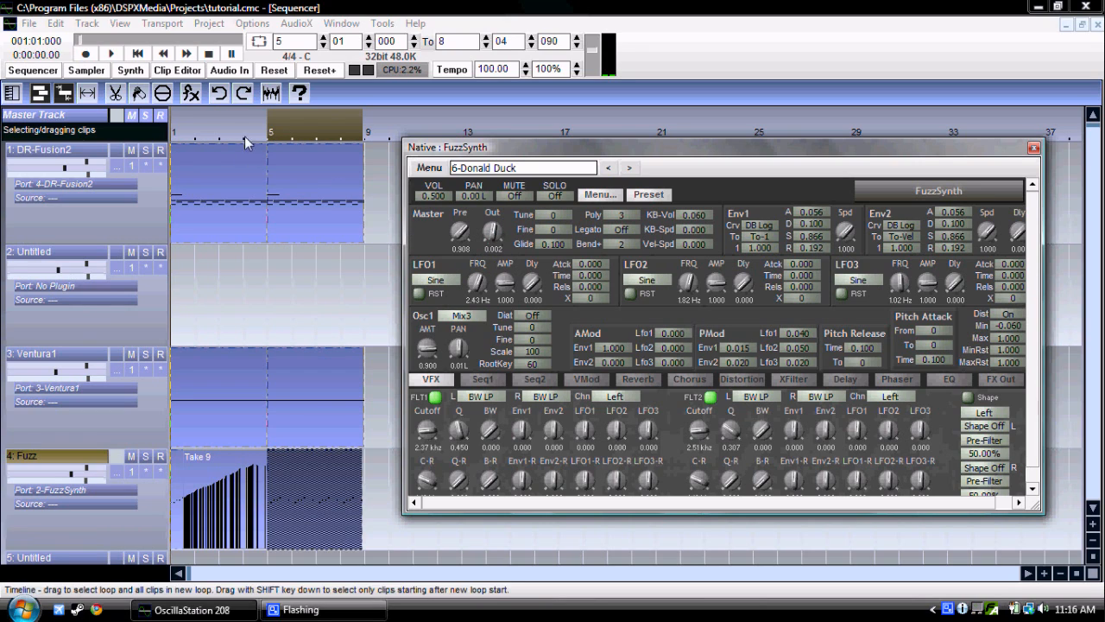
{"action": "left_click", "coordinate": [85, 54]}
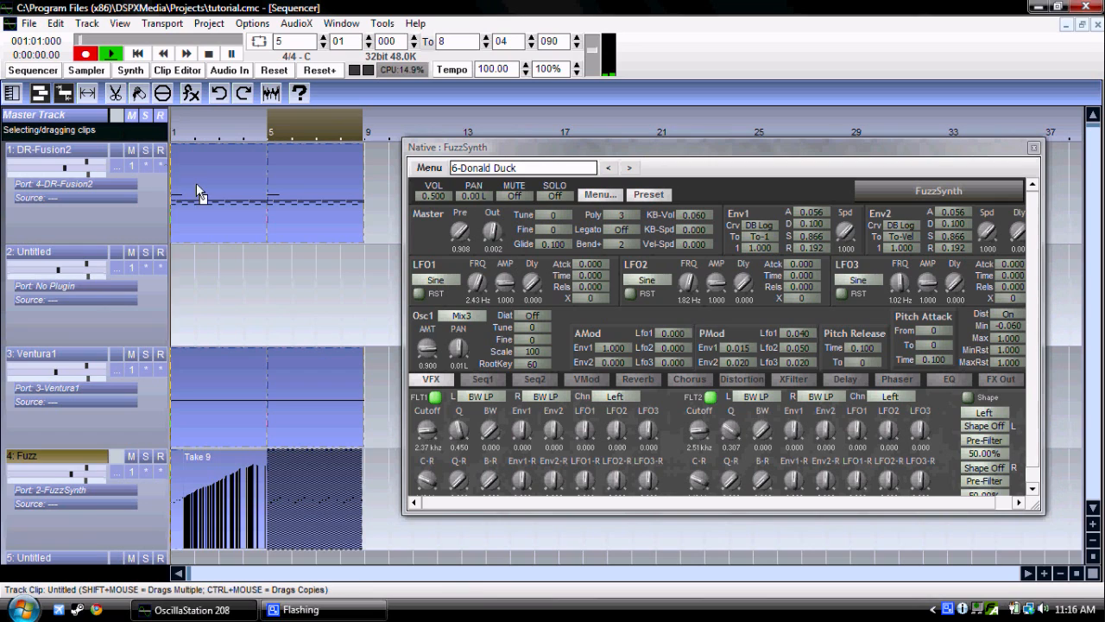
{"action": "mouse_move", "coordinate": [490, 231]}
{"action": "left_mouse_down"}
{"action": "mouse_move", "coordinate": [483, 215]}
{"action": "mouse_move", "coordinate": [495, 237]}
{"action": "left_mouse_up"}
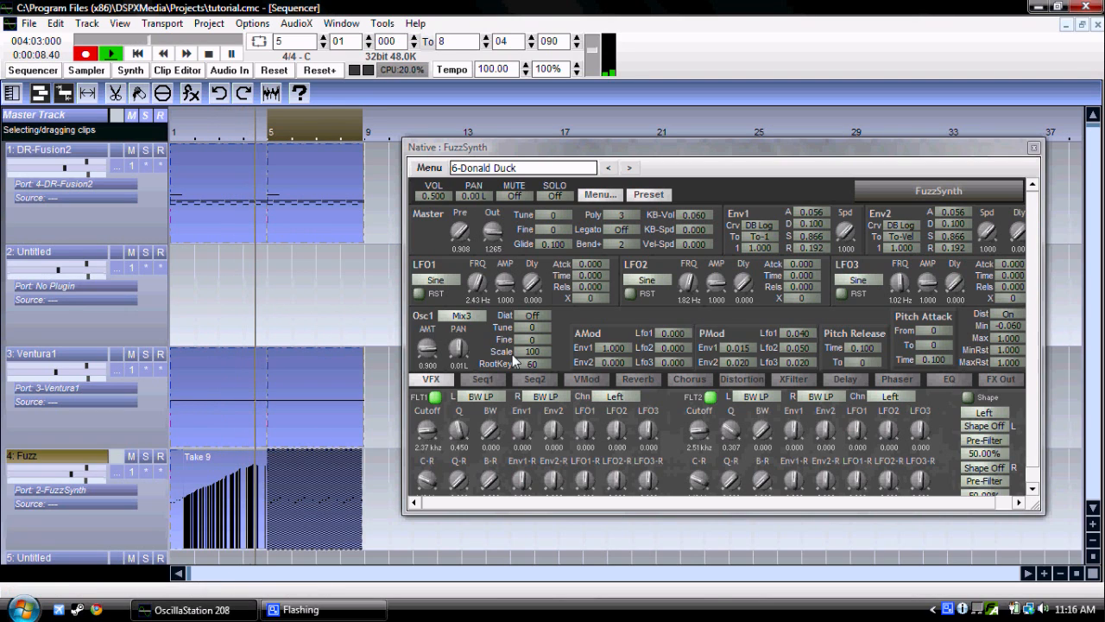
{"action": "left_click_drag", "start_coordinate": [503, 232], "coordinate": [503, 284]}
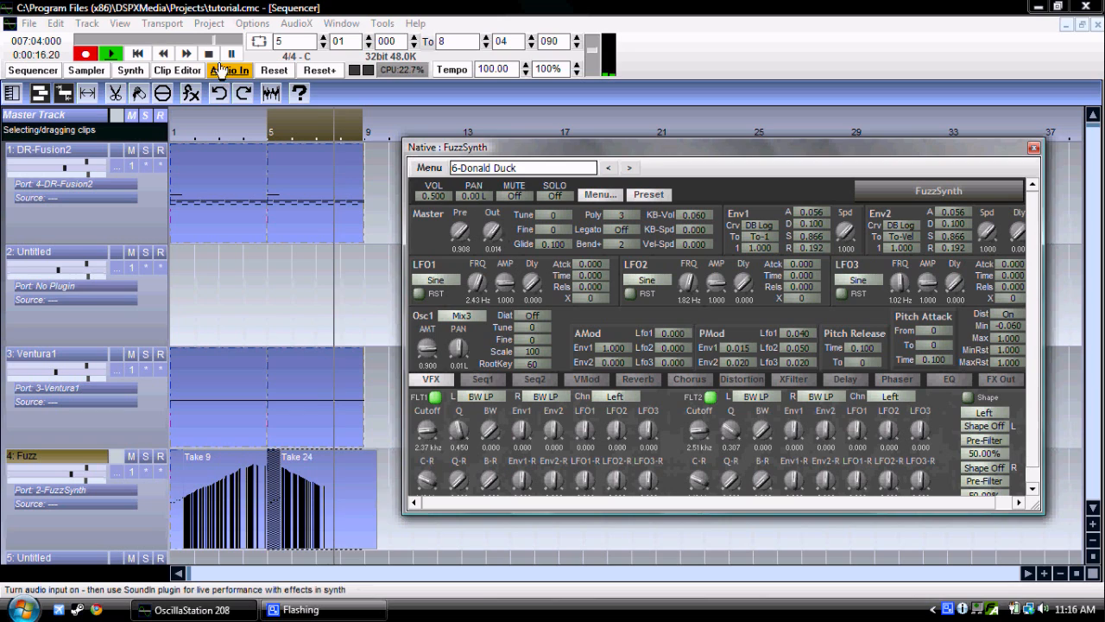
{"action": "left_click", "coordinate": [222, 72]}
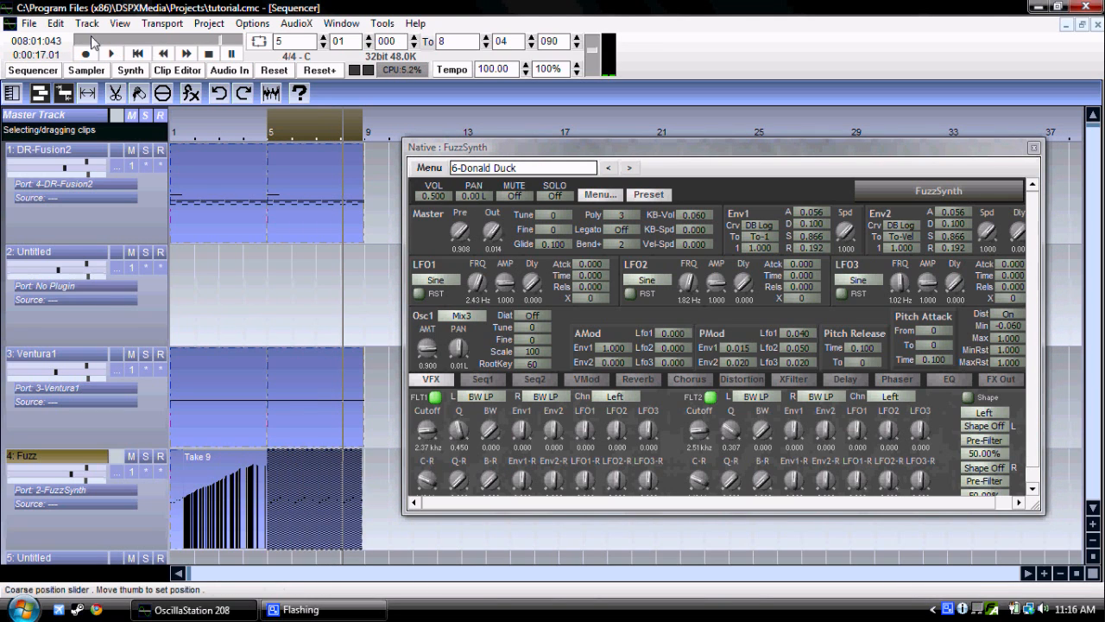
{"action": "left_click", "coordinate": [61, 26]}
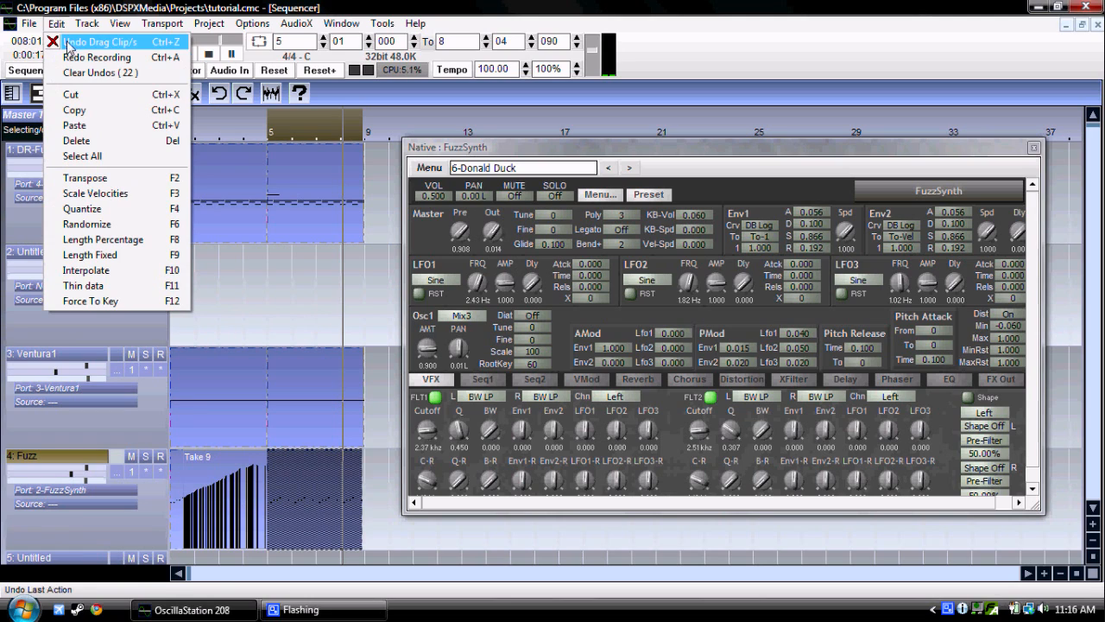
{"action": "left_click", "coordinate": [65, 29]}
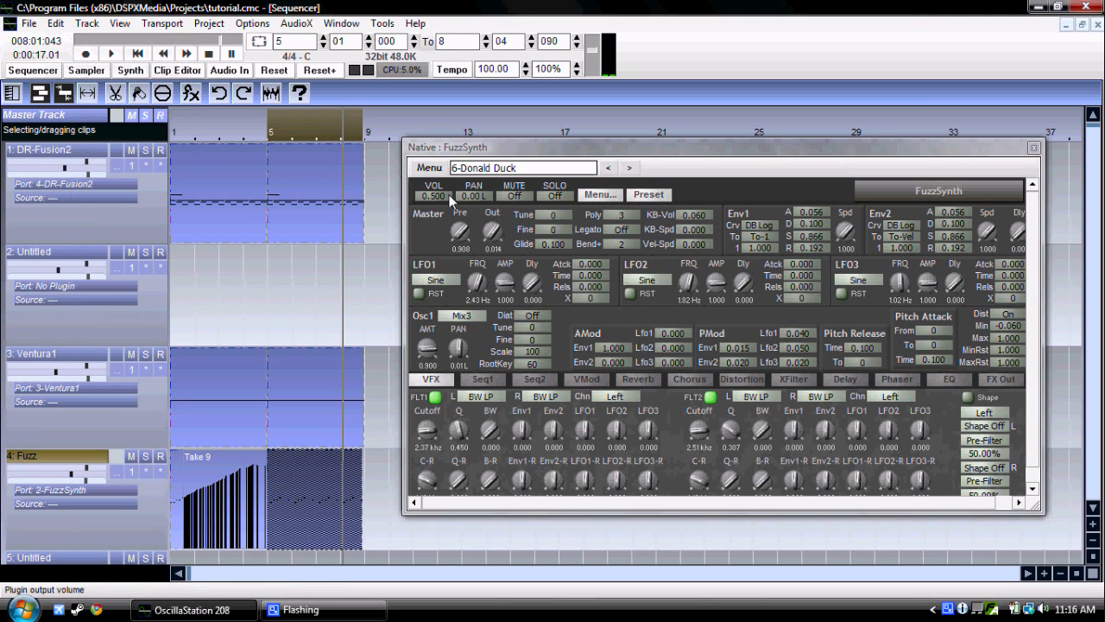
Step: Play the project from the start without recording and lower FuzzSynth's master Out gain to about 0.01
{"action": "left_click", "coordinate": [138, 53]}
{"action": "left_click", "coordinate": [115, 54]}
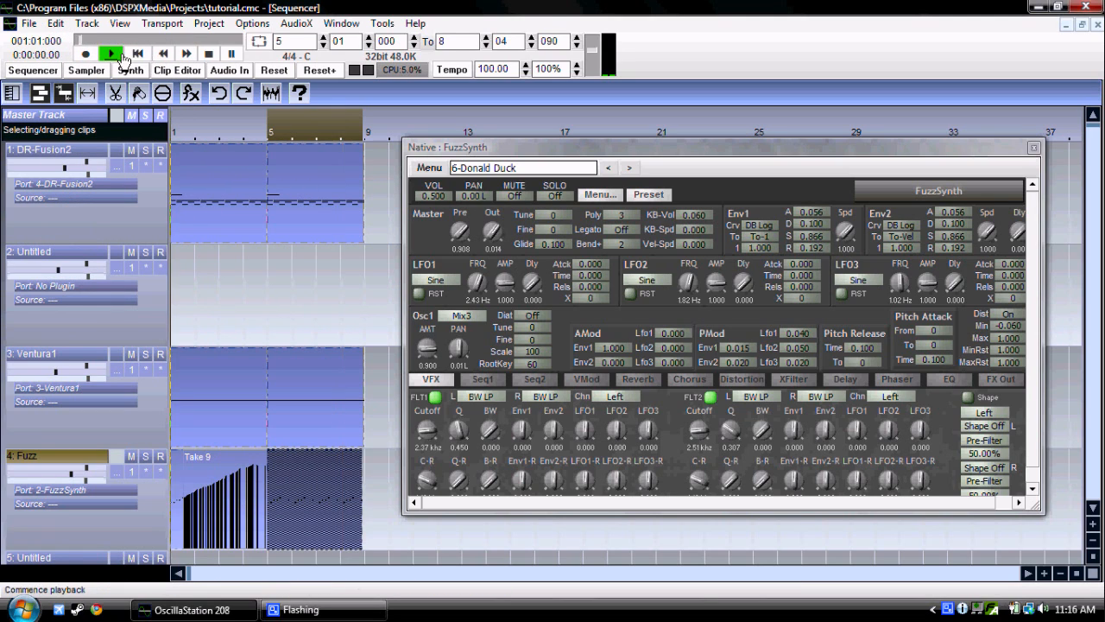
{"action": "left_click", "coordinate": [493, 231]}
{"action": "left_click_drag", "start_coordinate": [494, 231], "coordinate": [492, 228]}
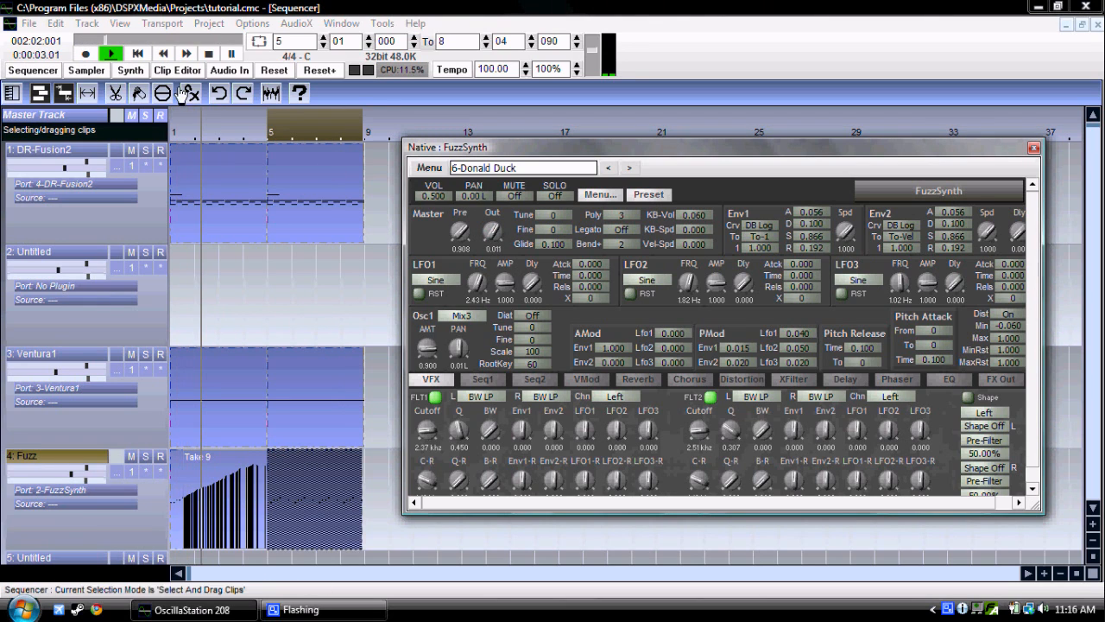
Step: Record a fade-out of FuzzSynth's master Out gain down to about 0.03 over bars 5–8, and save the project
{"action": "left_click", "coordinate": [85, 55]}
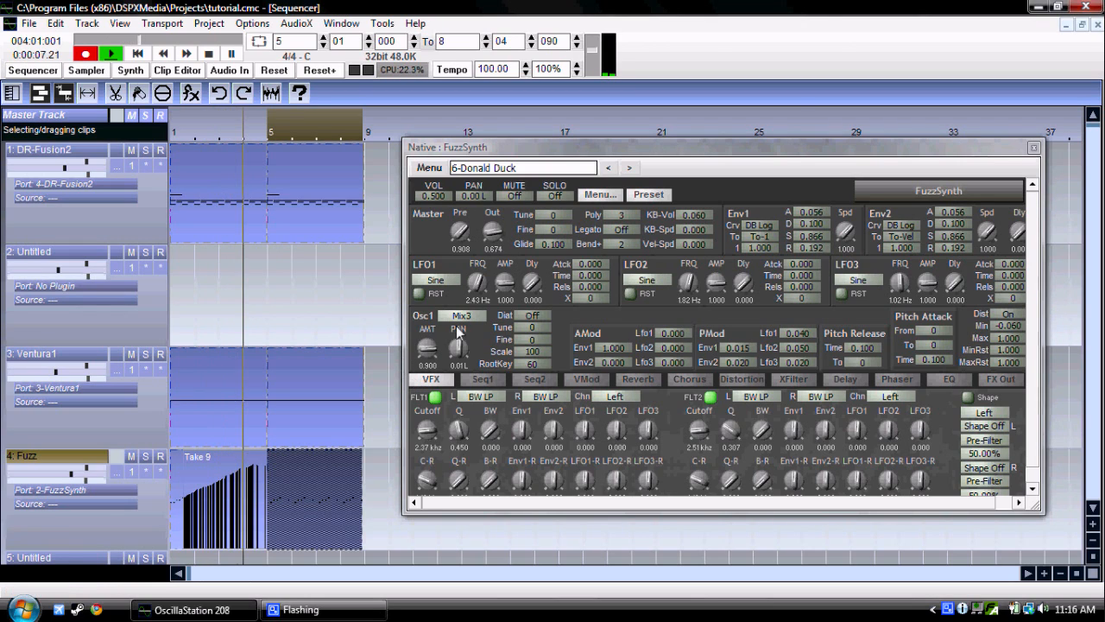
{"action": "left_click", "coordinate": [494, 239]}
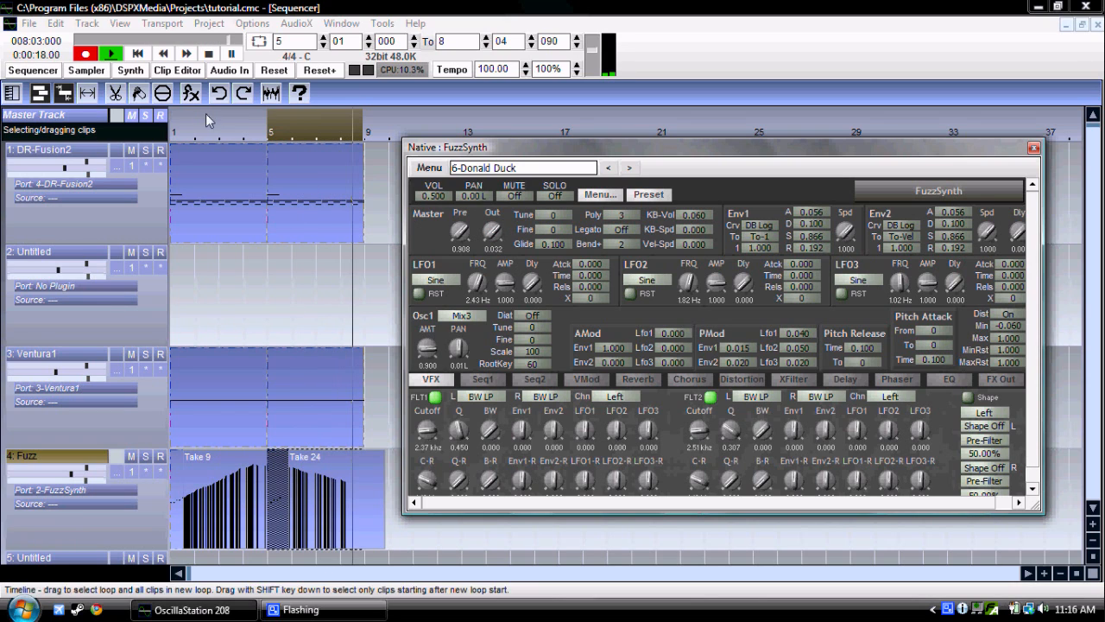
{"action": "left_click", "coordinate": [208, 53]}
{"action": "left_click", "coordinate": [125, 40]}
{"action": "left_click", "coordinate": [135, 54]}
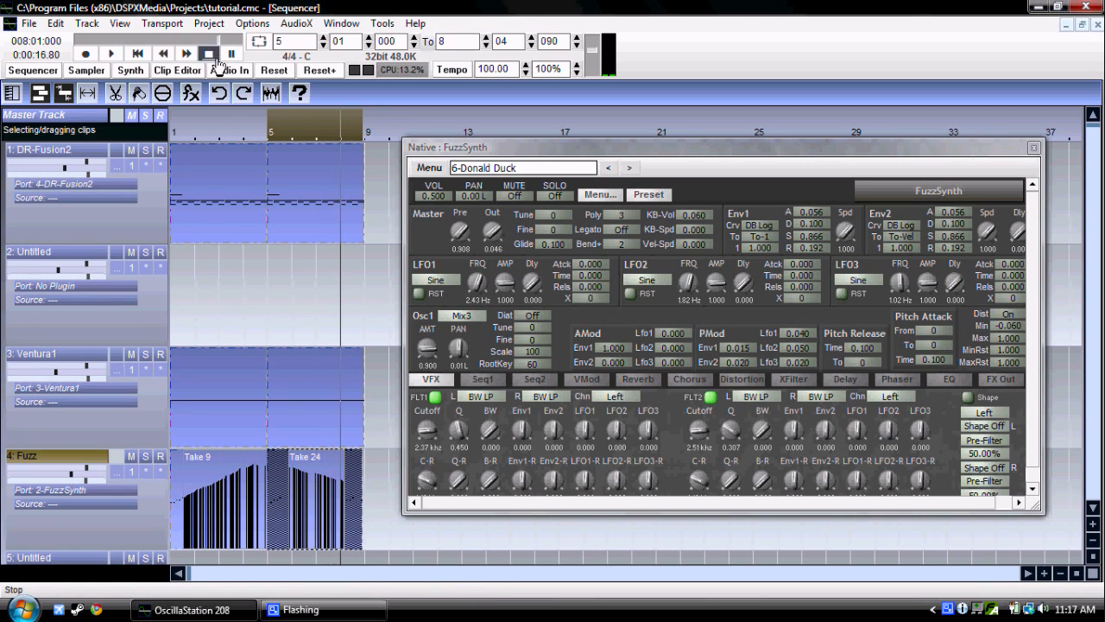
{"action": "key", "text": "ctrl+s"}
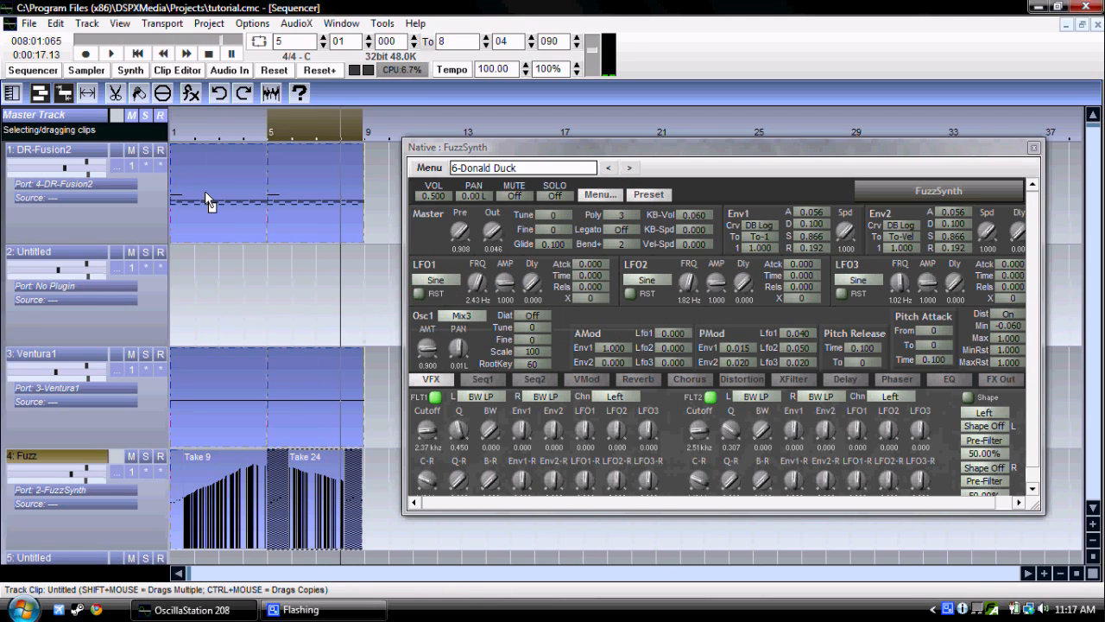
Step: Close the FuzzSynth editor, open Ventura1's editor on its first sequencer page with the project at the start, and turn looping on
{"action": "left_click", "coordinate": [1033, 148]}
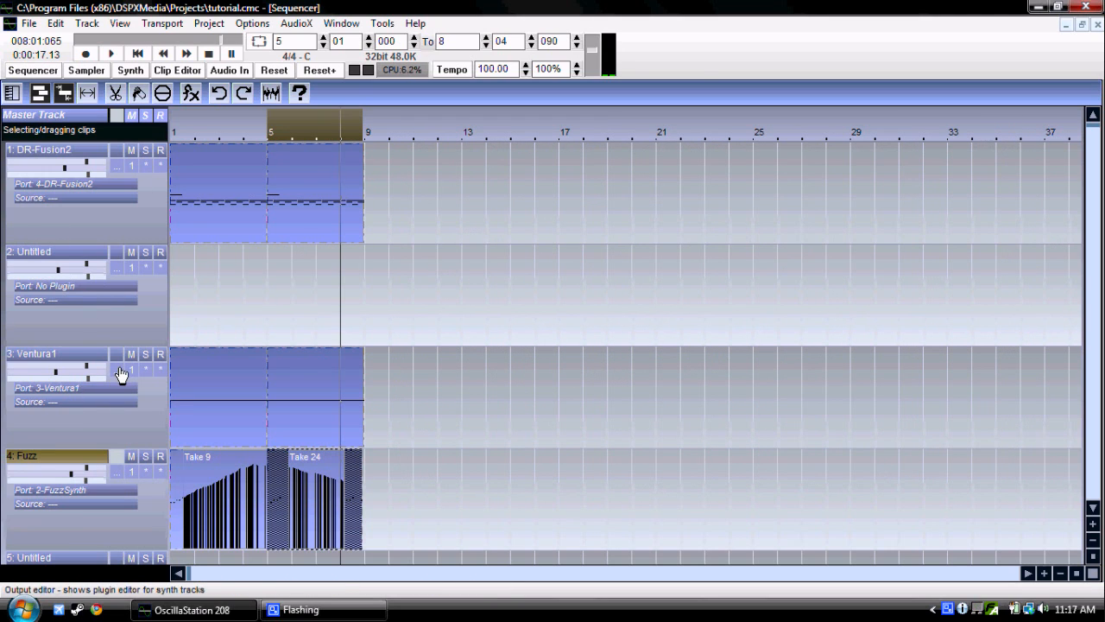
{"action": "left_click", "coordinate": [137, 54]}
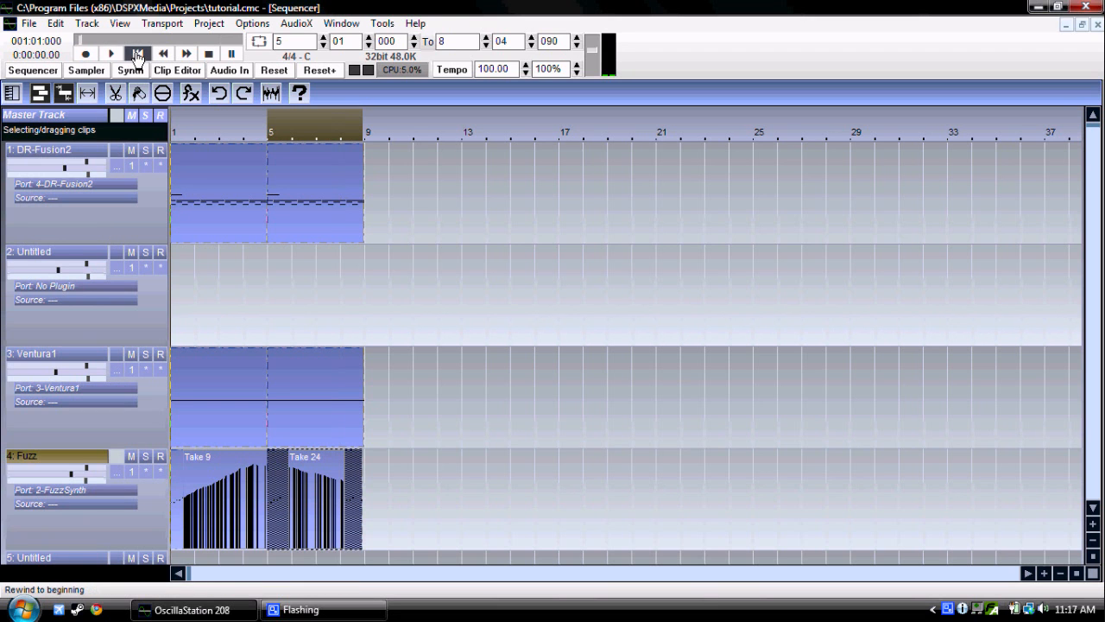
{"action": "left_click", "coordinate": [117, 371]}
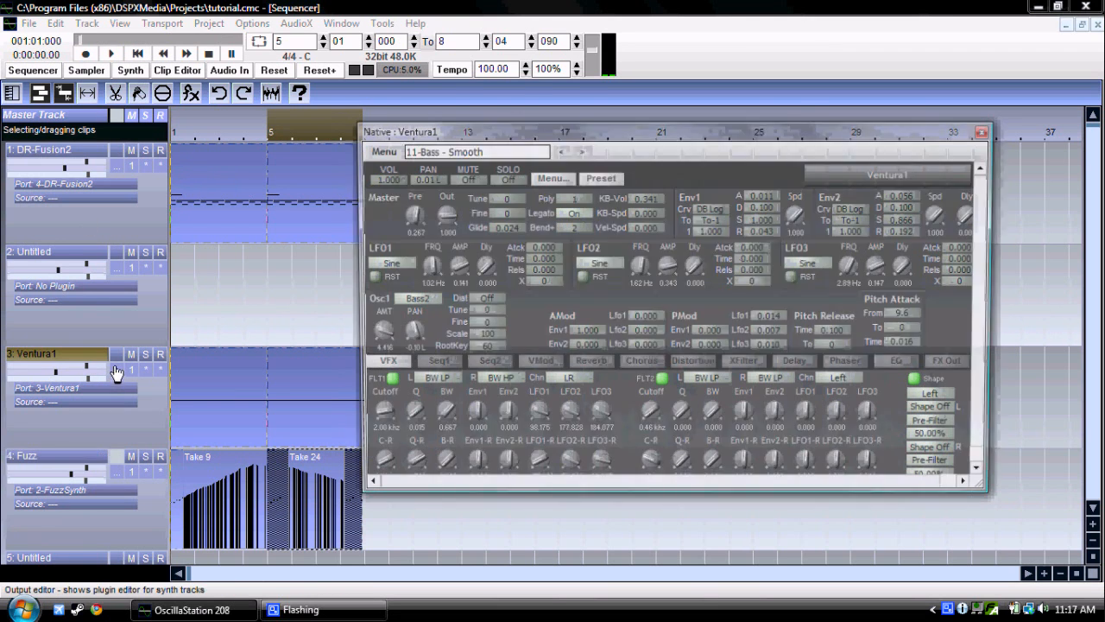
{"action": "left_click_drag", "start_coordinate": [575, 129], "coordinate": [633, 111]}
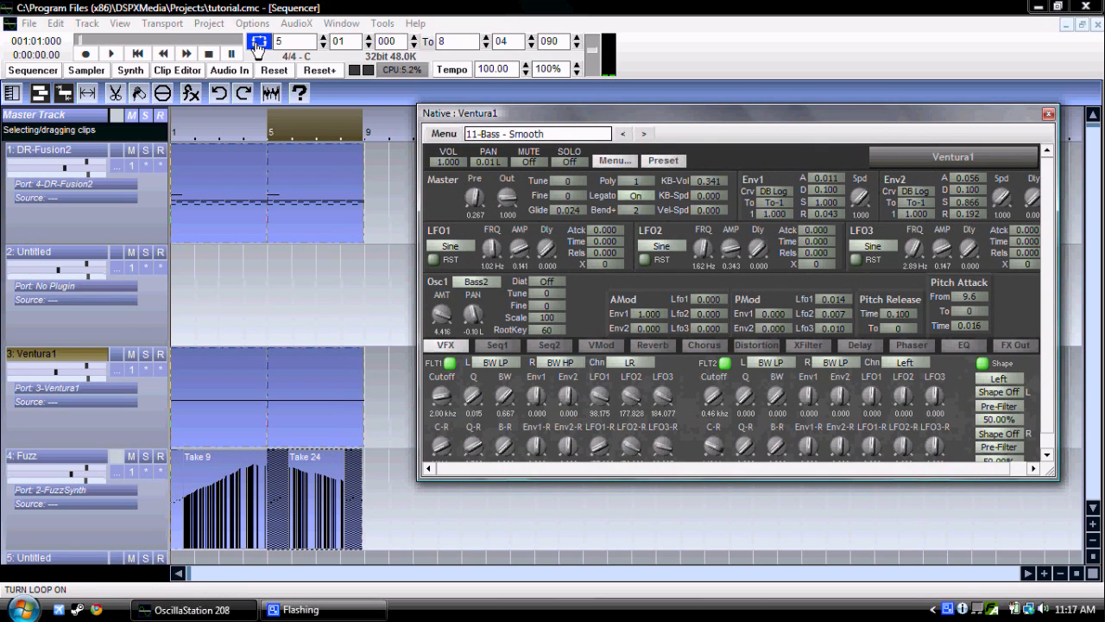
{"action": "left_click", "coordinate": [257, 47]}
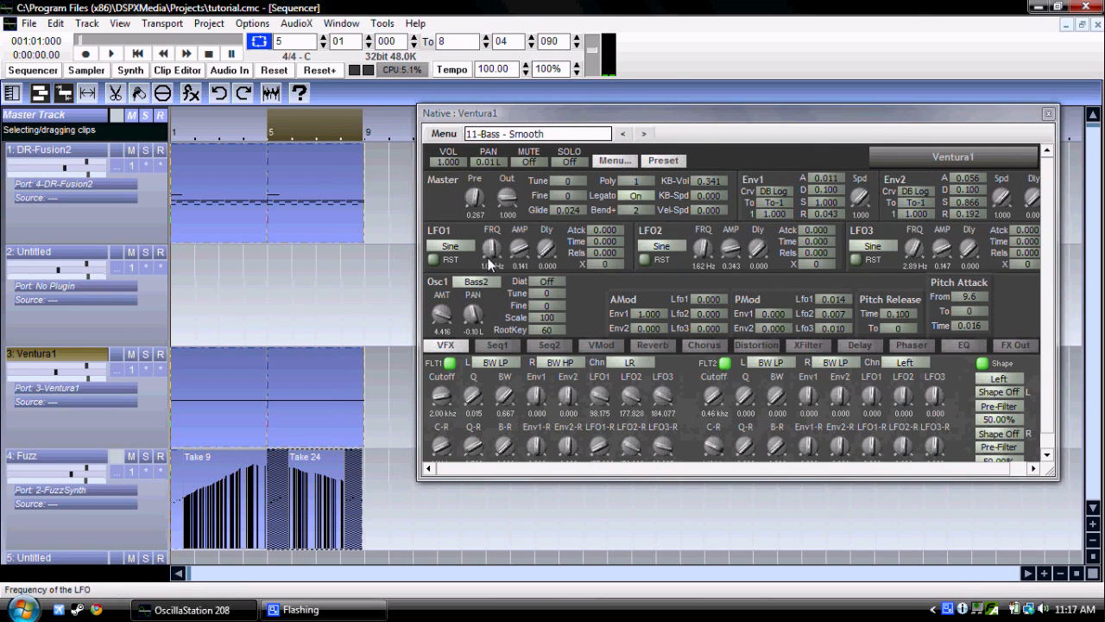
{"action": "left_click", "coordinate": [513, 345]}
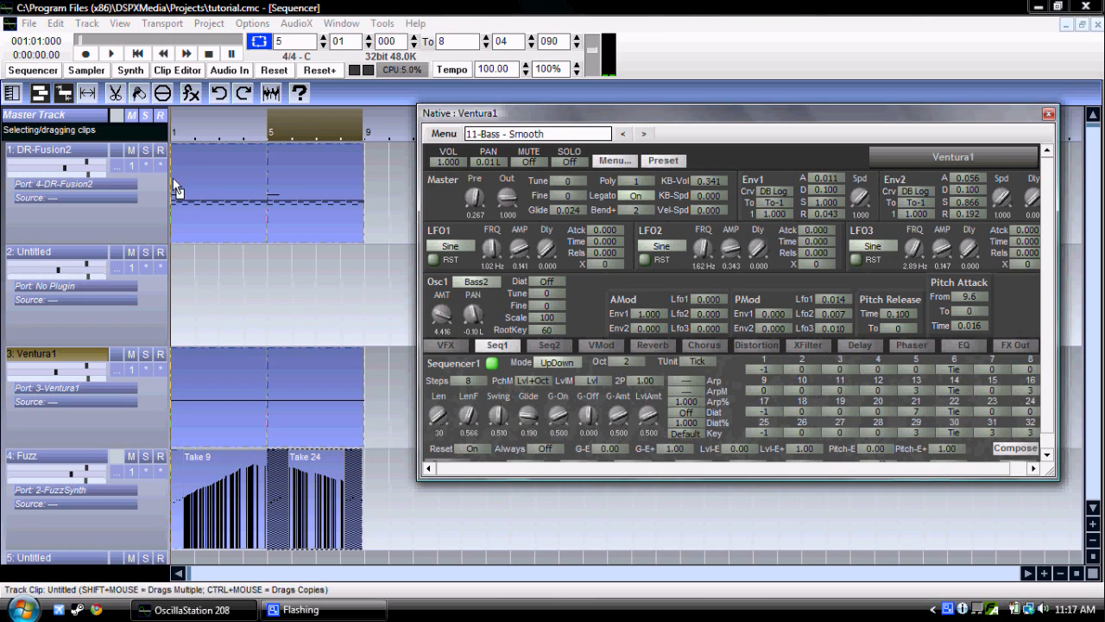
{"action": "left_click", "coordinate": [87, 56]}
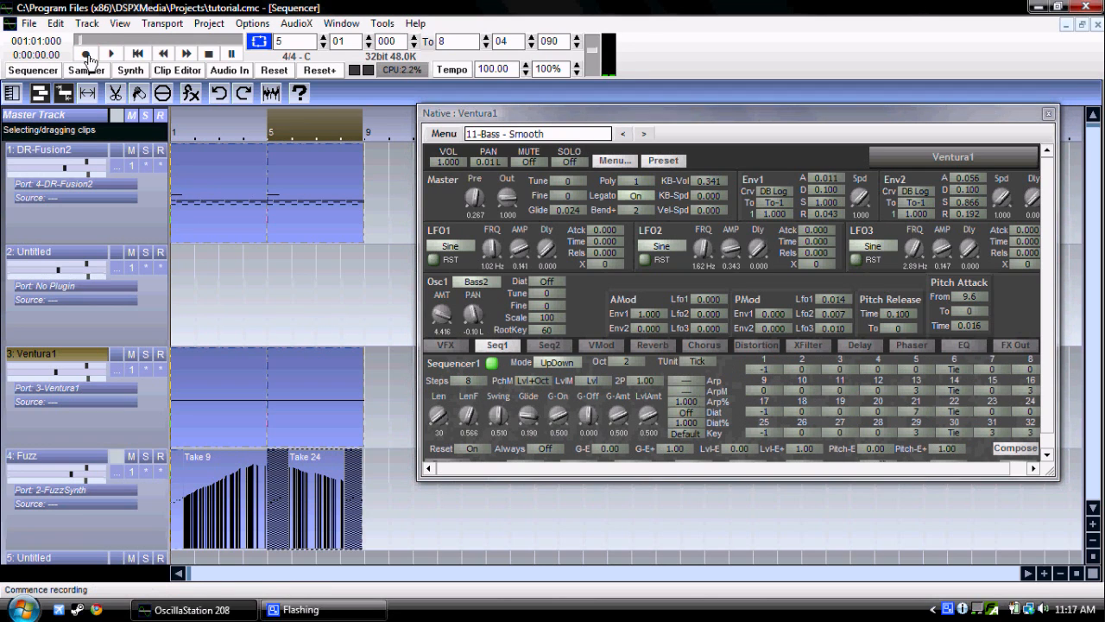
{"action": "left_click", "coordinate": [86, 54]}
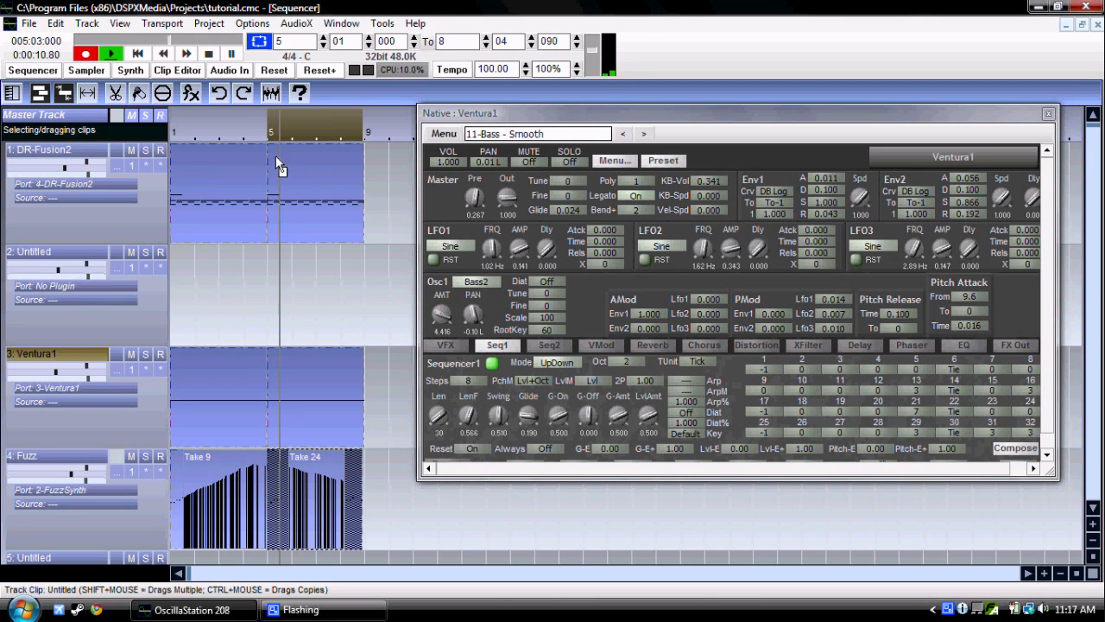
{"action": "left_click", "coordinate": [210, 55]}
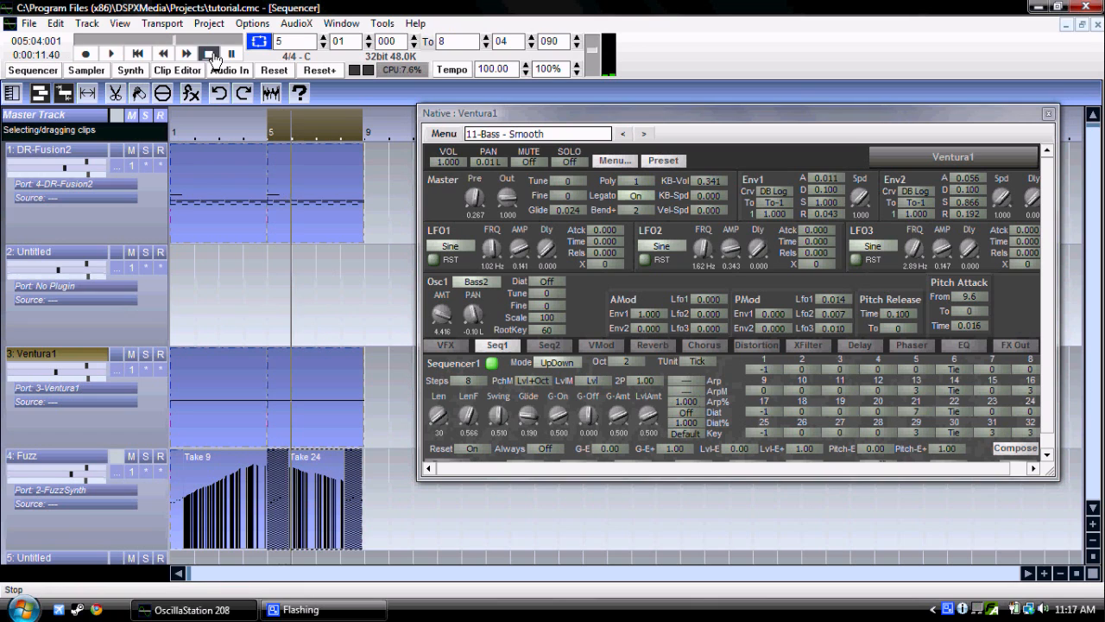
{"action": "left_click", "coordinate": [52, 22]}
{"action": "left_click", "coordinate": [62, 43]}
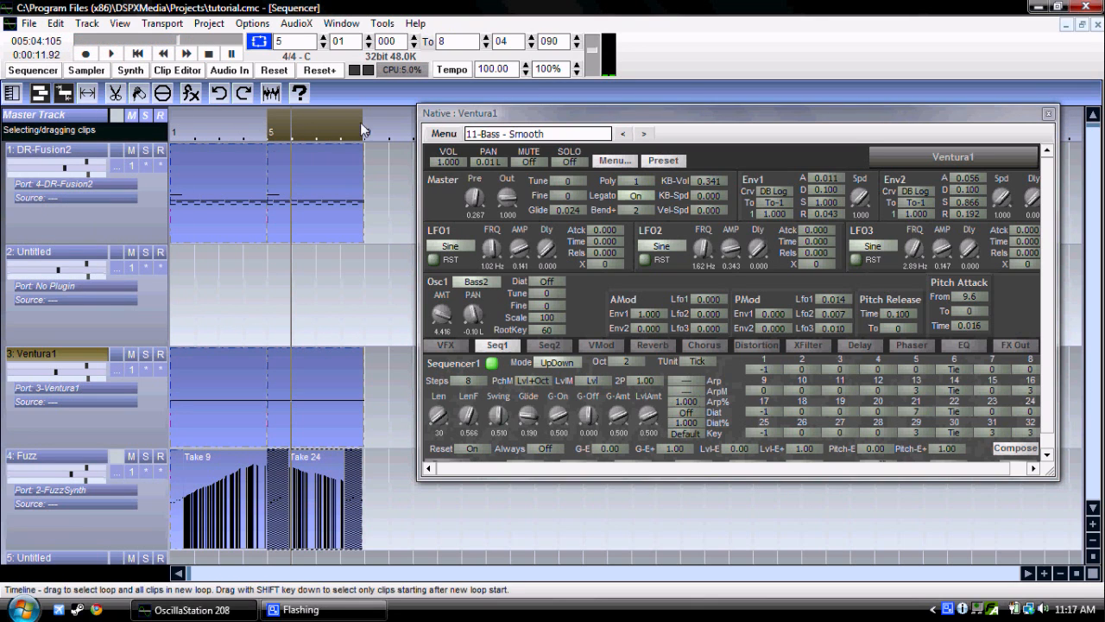
Step: Set the loop range from bar 1 to bar 9 and select only the two Ventura1 clips
{"action": "mouse_move", "coordinate": [354, 130]}
{"action": "left_mouse_down"}
{"action": "mouse_move", "coordinate": [190, 109]}
{"action": "mouse_move", "coordinate": [173, 121]}
{"action": "left_mouse_up"}
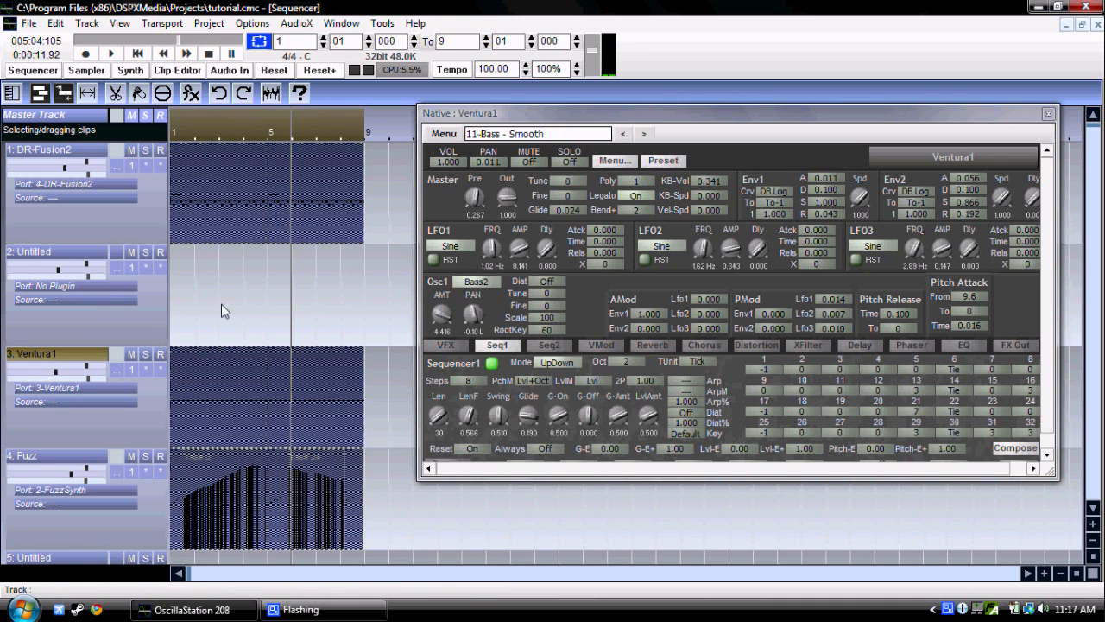
{"action": "left_click", "coordinate": [220, 374]}
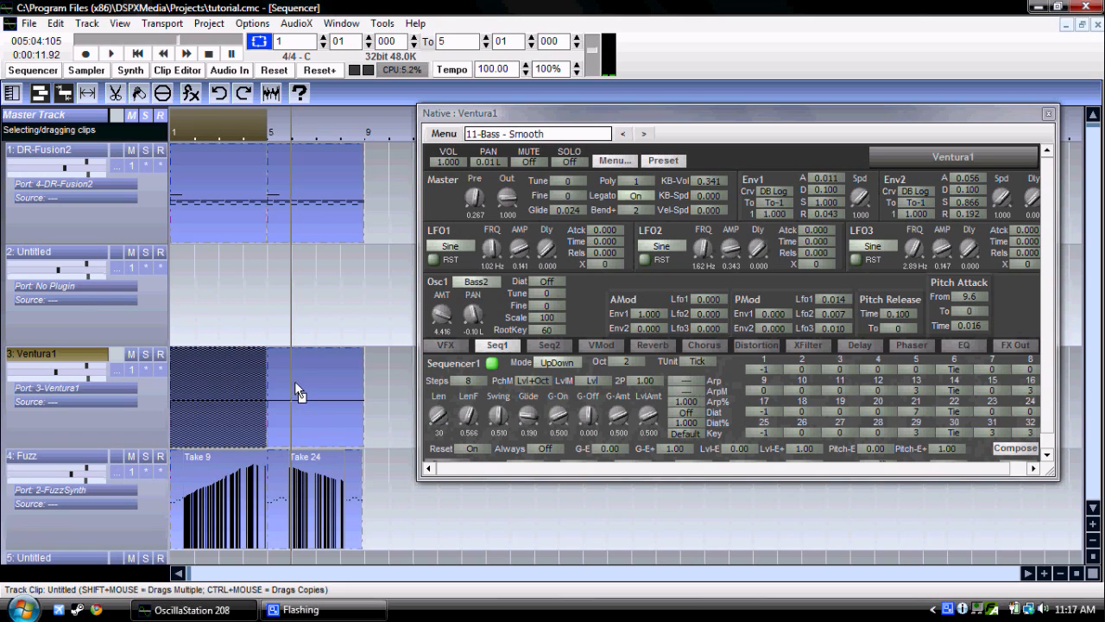
{"action": "left_click", "coordinate": [335, 413], "text": "shift"}
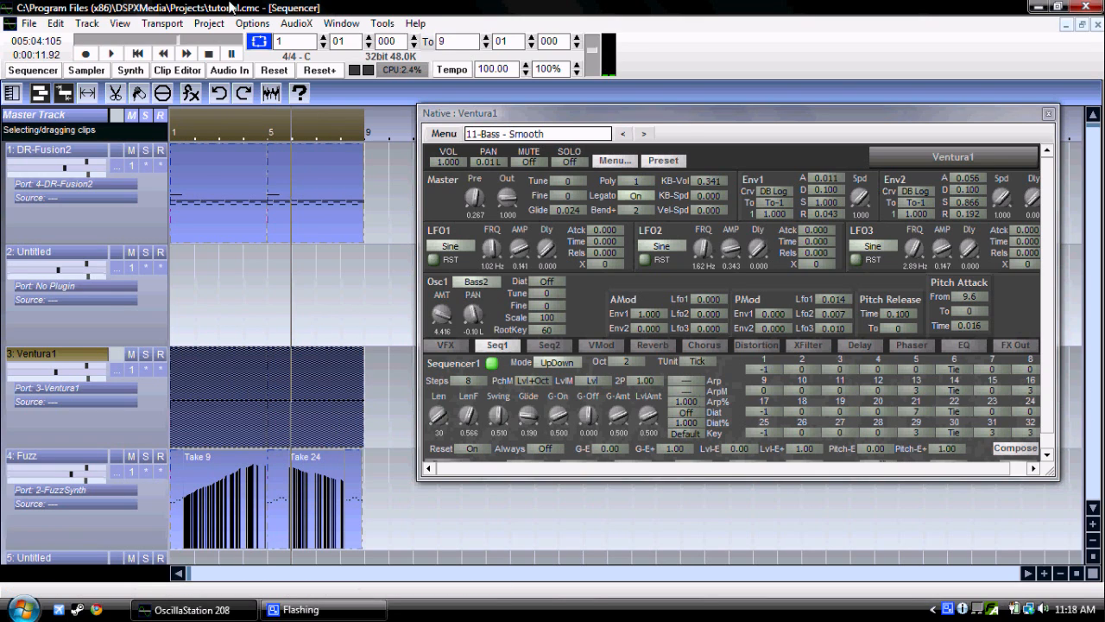
Step: Record Ventura1's Sequencer1 adjustments from the start, with Glide at 0.470 and Len varied through about 83 and 55 to 226.3
{"action": "left_click", "coordinate": [162, 53]}
{"action": "left_click", "coordinate": [137, 54]}
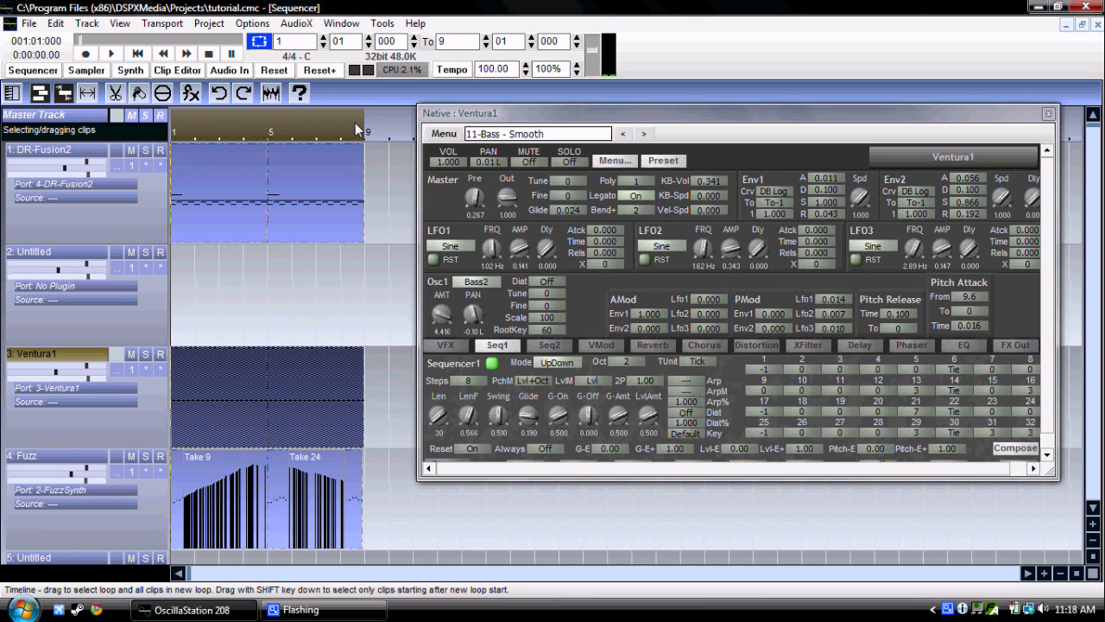
{"action": "left_click", "coordinate": [115, 53]}
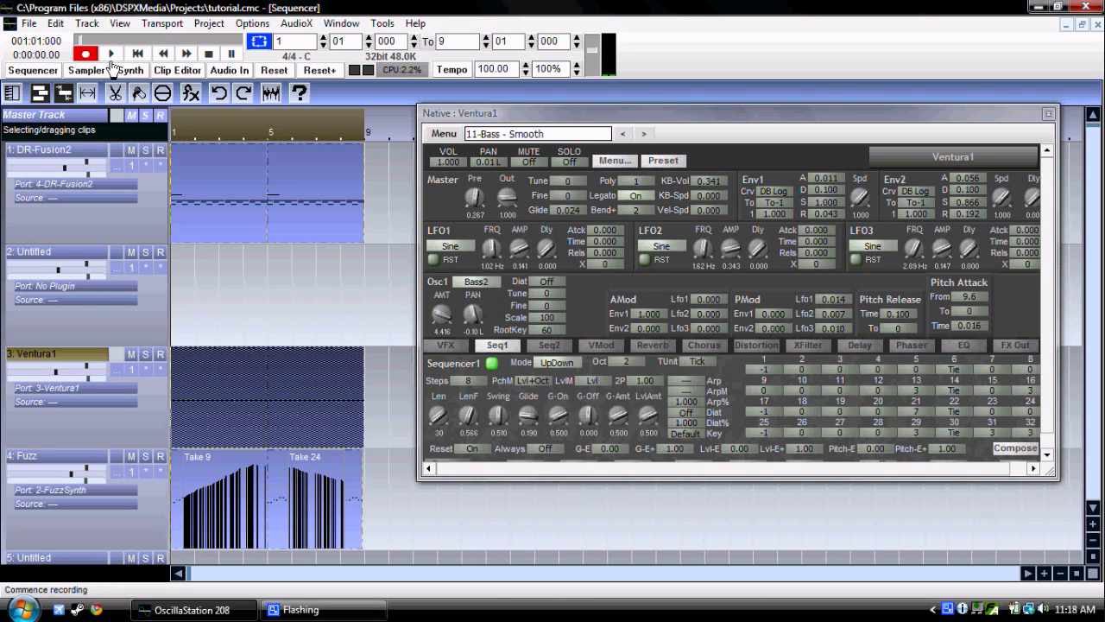
{"action": "left_click", "coordinate": [85, 58]}
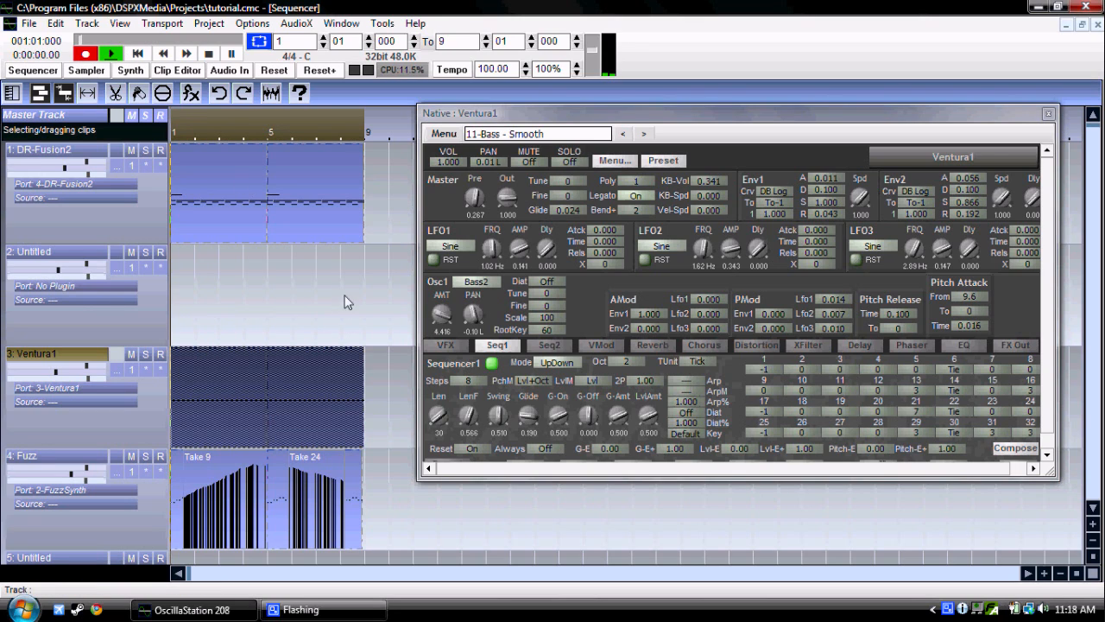
{"action": "left_click_drag", "start_coordinate": [519, 421], "coordinate": [518, 411]}
{"action": "left_click_drag", "start_coordinate": [439, 415], "coordinate": [438, 414]}
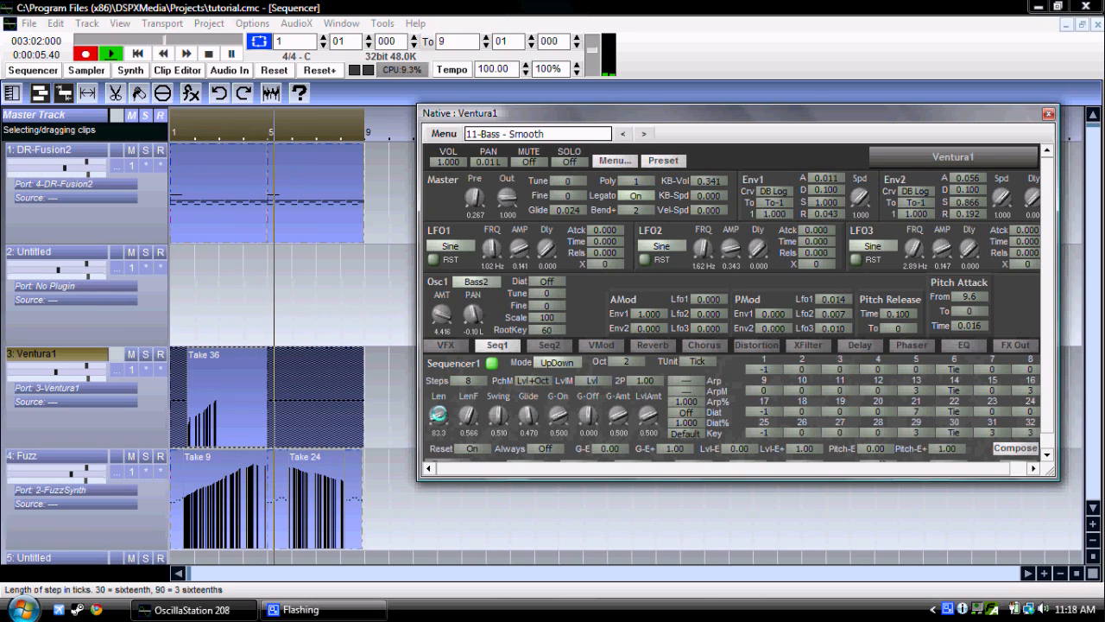
{"action": "left_click_drag", "start_coordinate": [439, 414], "coordinate": [439, 417]}
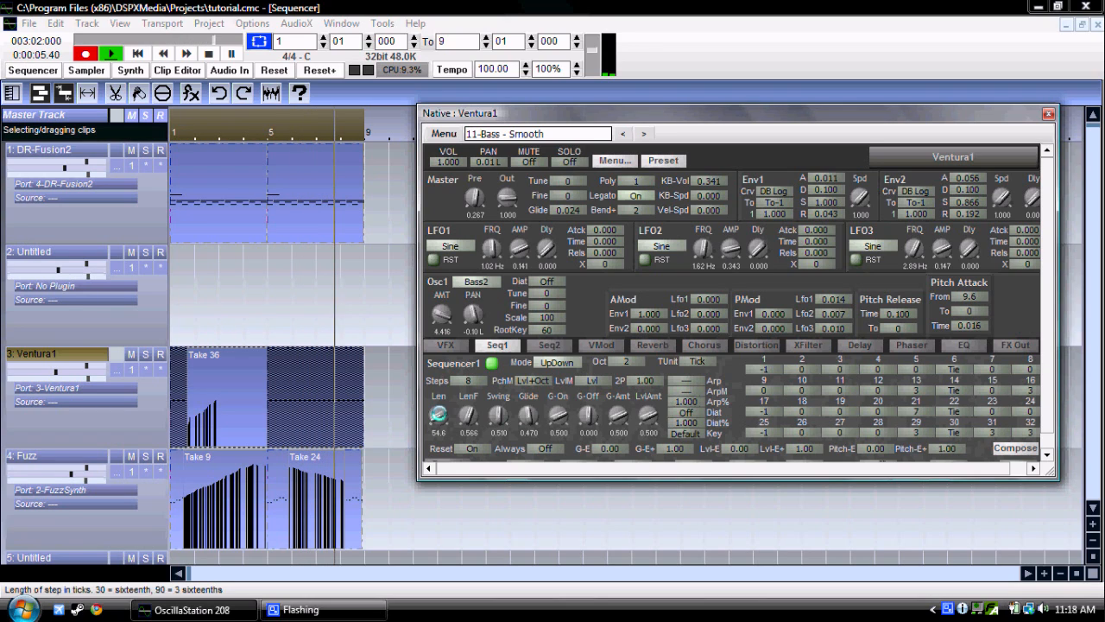
{"action": "left_click_drag", "start_coordinate": [439, 414], "coordinate": [438, 396]}
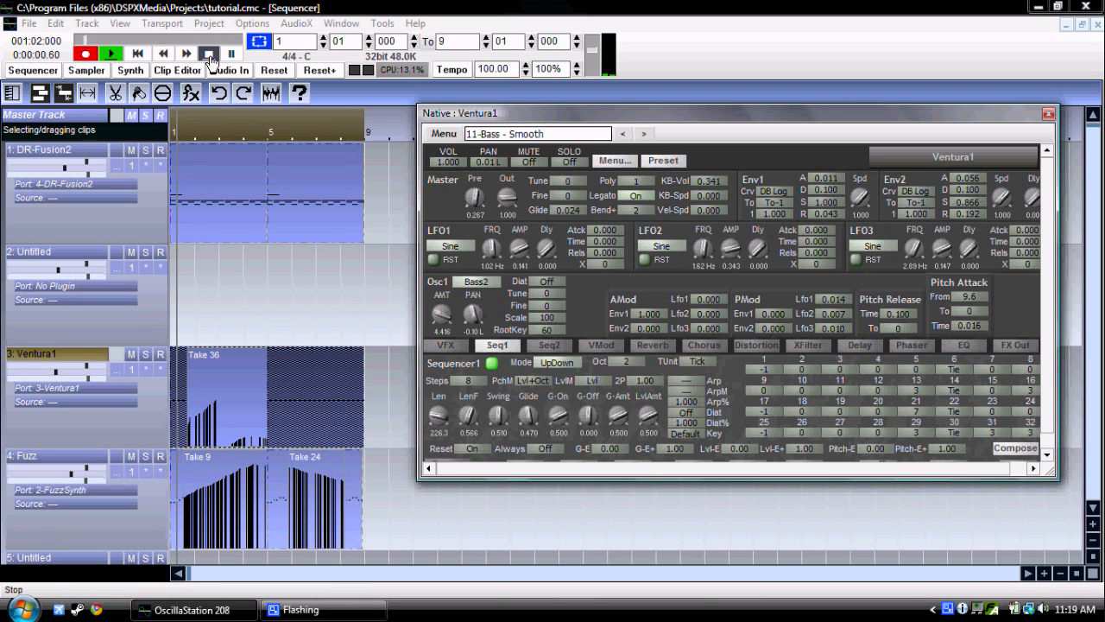
{"action": "left_click", "coordinate": [208, 53]}
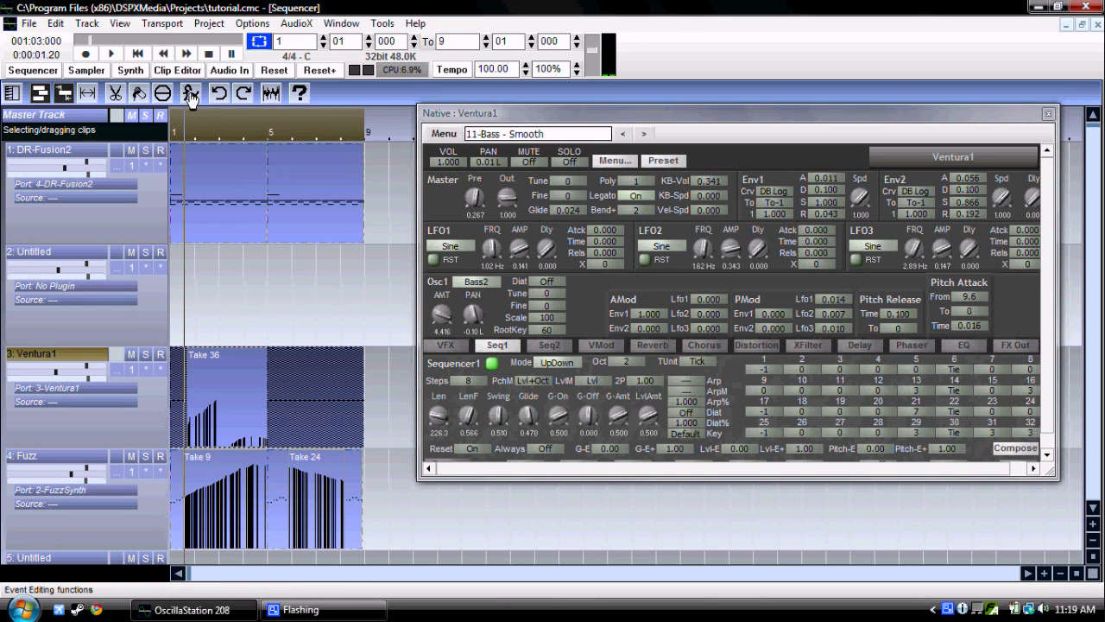
Step: Play the Ventura1 recording from the start of the project
{"action": "left_click", "coordinate": [141, 56]}
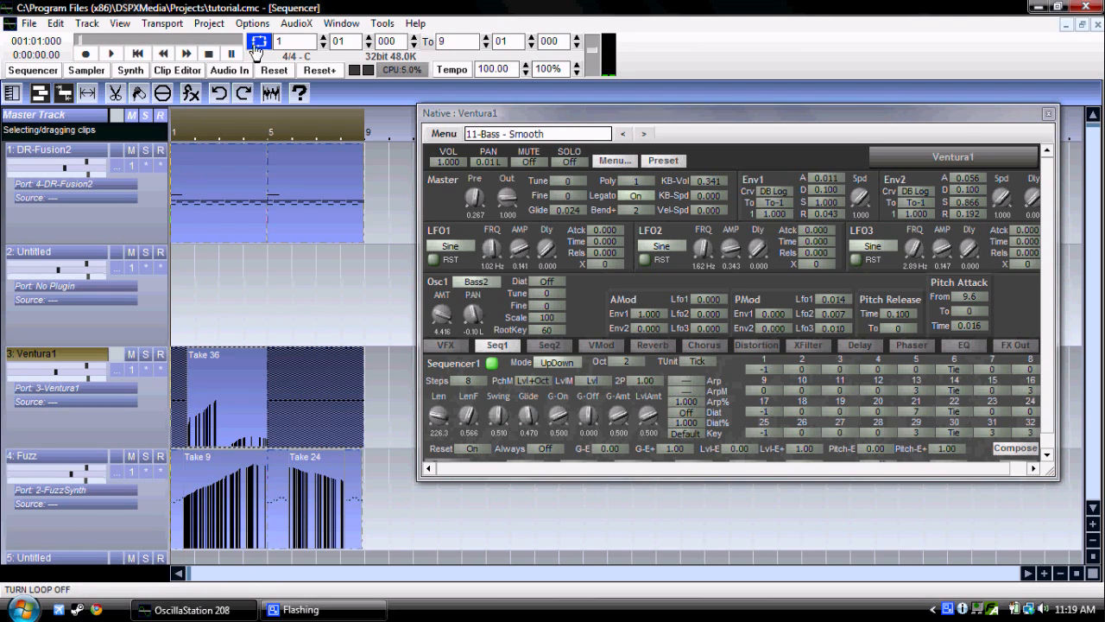
{"action": "left_click", "coordinate": [110, 54]}
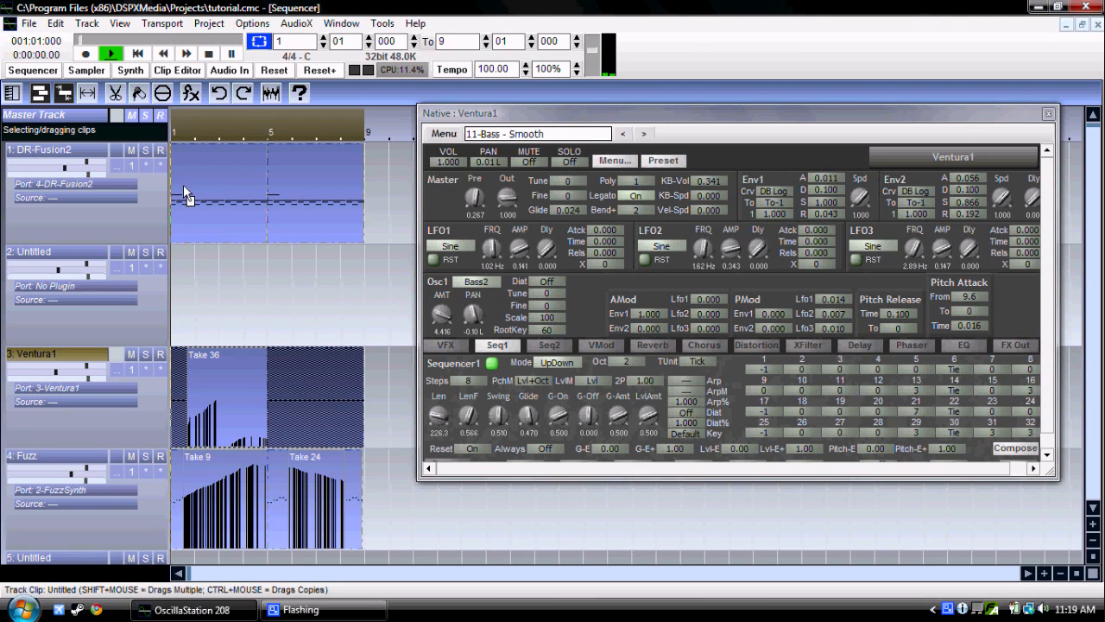